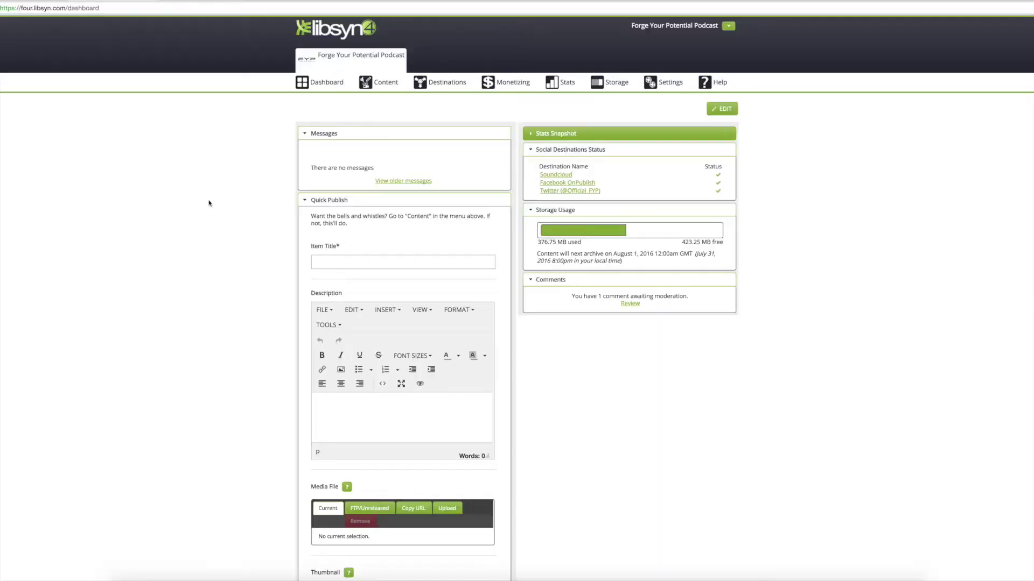
- Start adding a new episode to the podcast's content
mouse_move(383, 82)
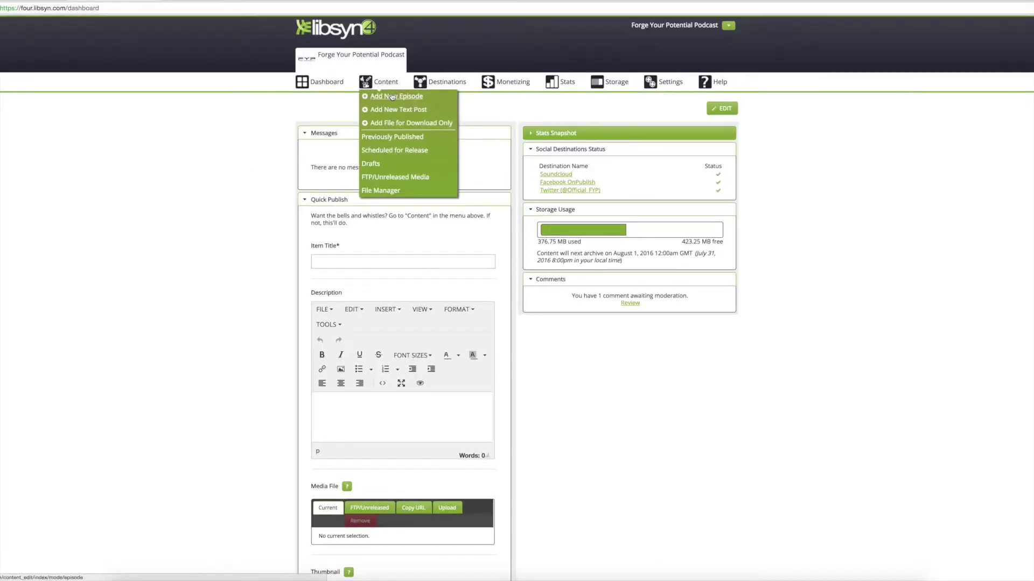
left_click(392, 97)
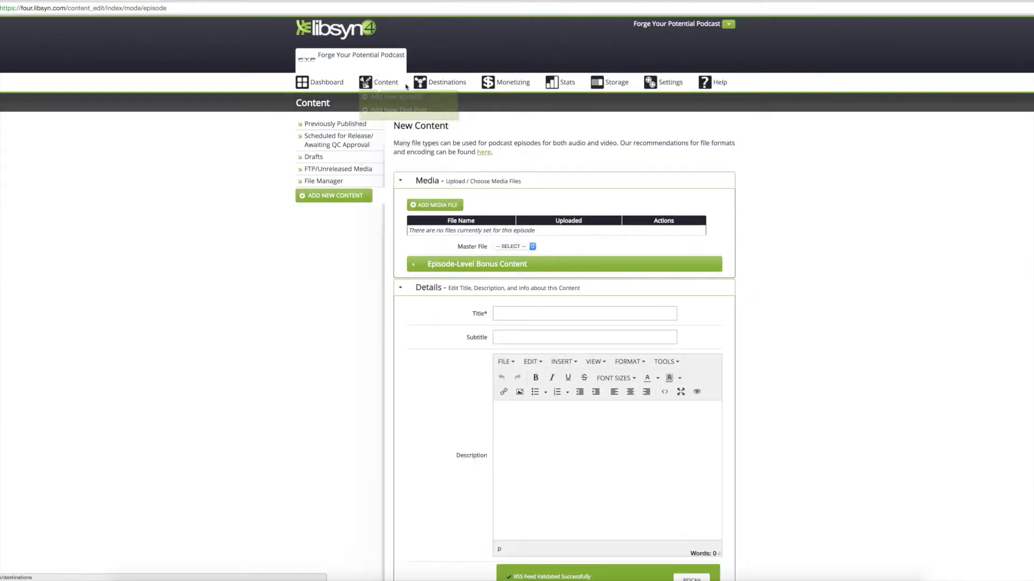
mouse_move(378, 87)
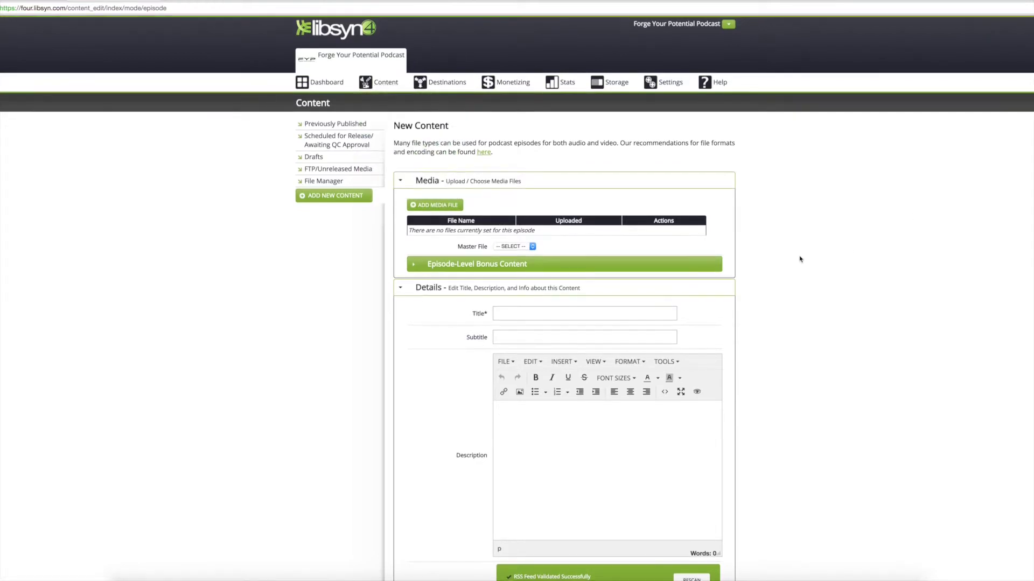
- Look at the file sources offered for adding a media file, and close them without choosing one
scroll(799, 257, "down", 2)
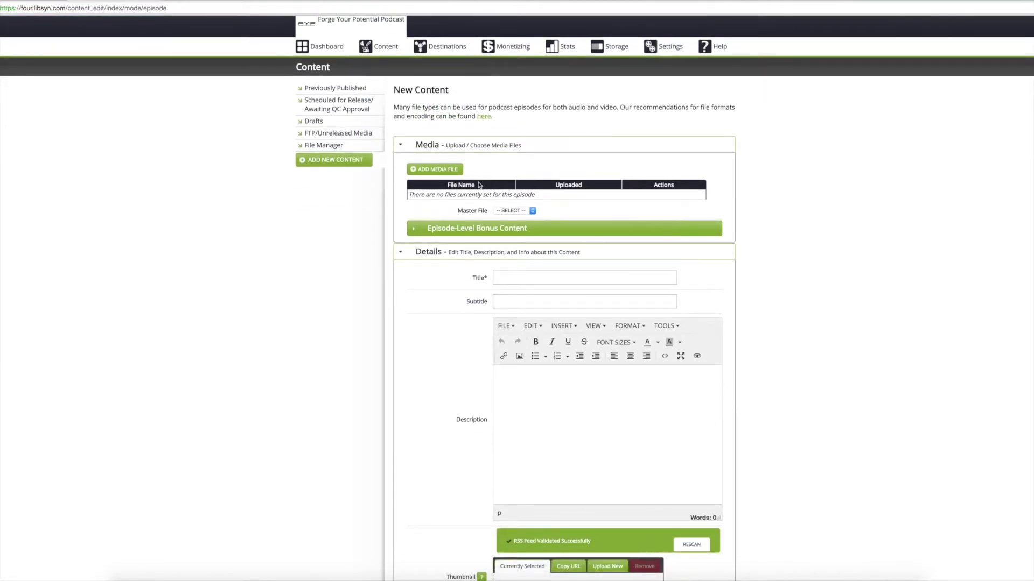
left_click(429, 170)
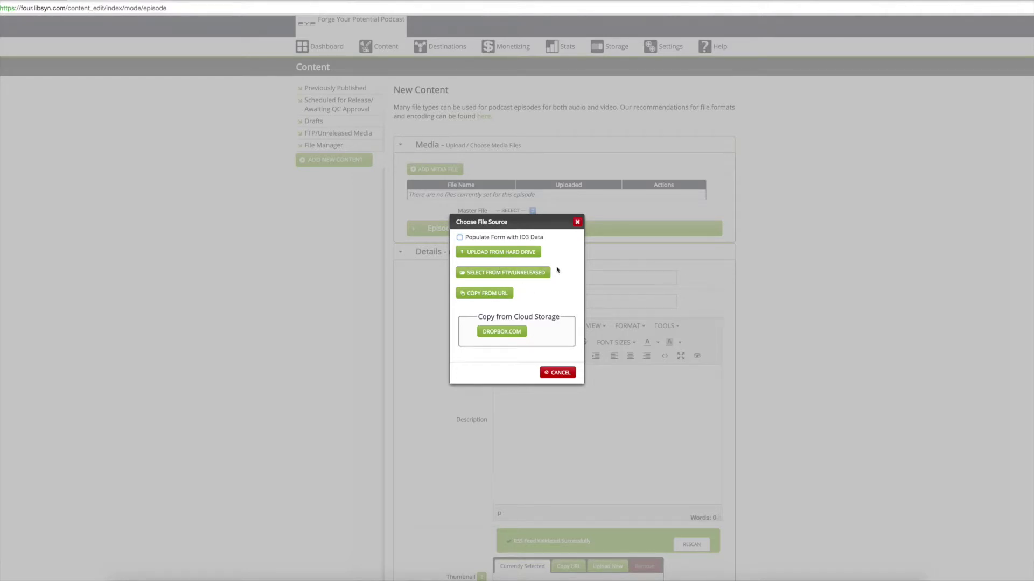
left_click(578, 223)
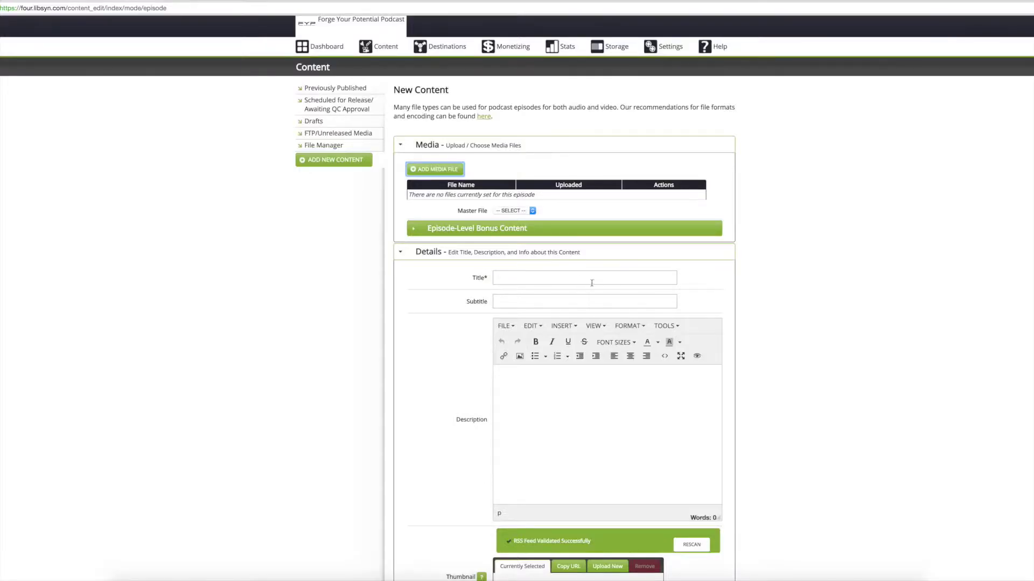
- Enter "this is a discription" as the episode's description
scroll(759, 330, "down", 3)
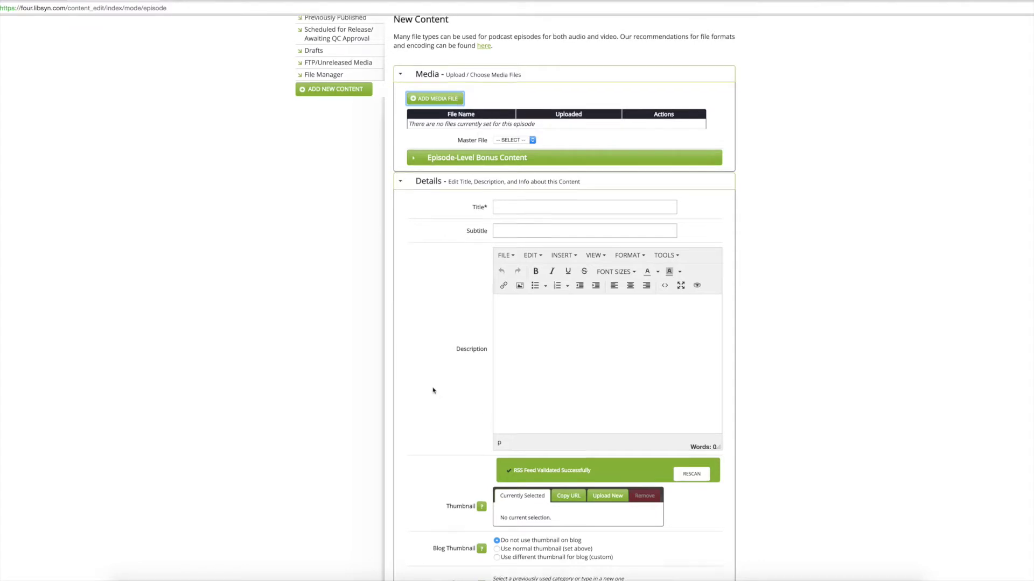
scroll(431, 388, "down", 2)
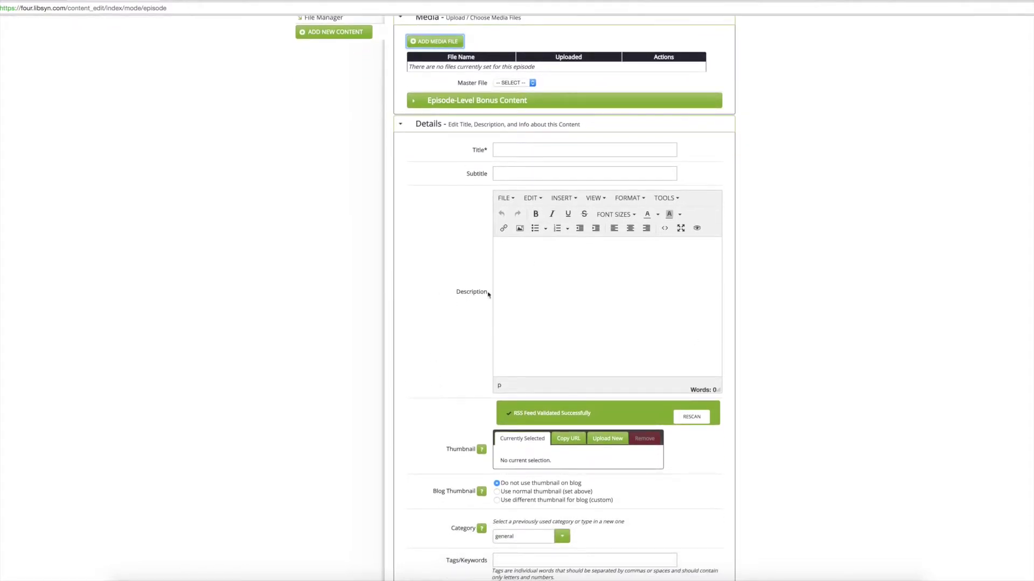
left_click(532, 257)
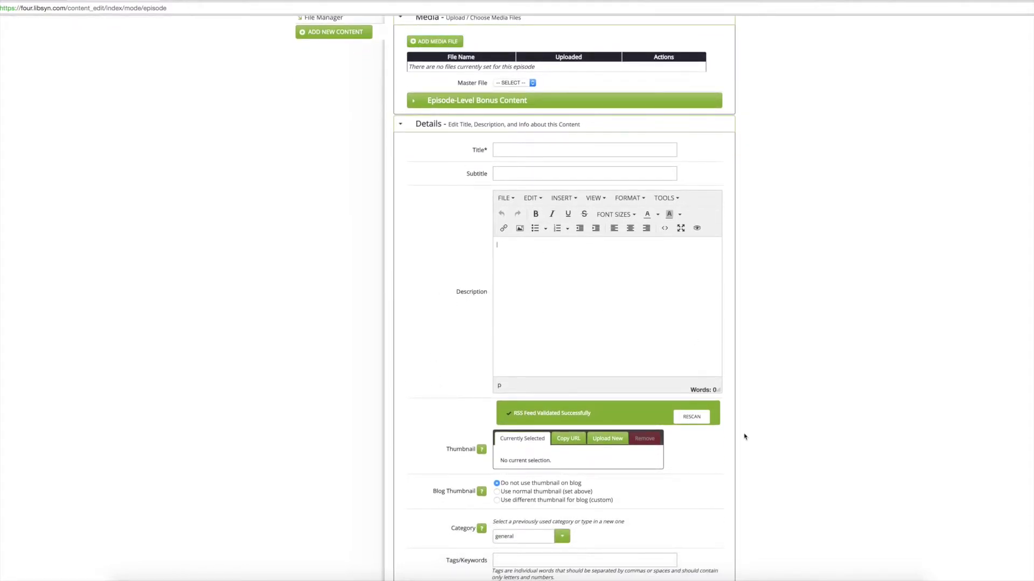
type("this is a discription")
- Link the word "discription" in the episode description to forgeyourpotential.conm
scroll(545, 245, "up", 1)
left_click(541, 251)
left_click_drag(541, 250, 522, 249)
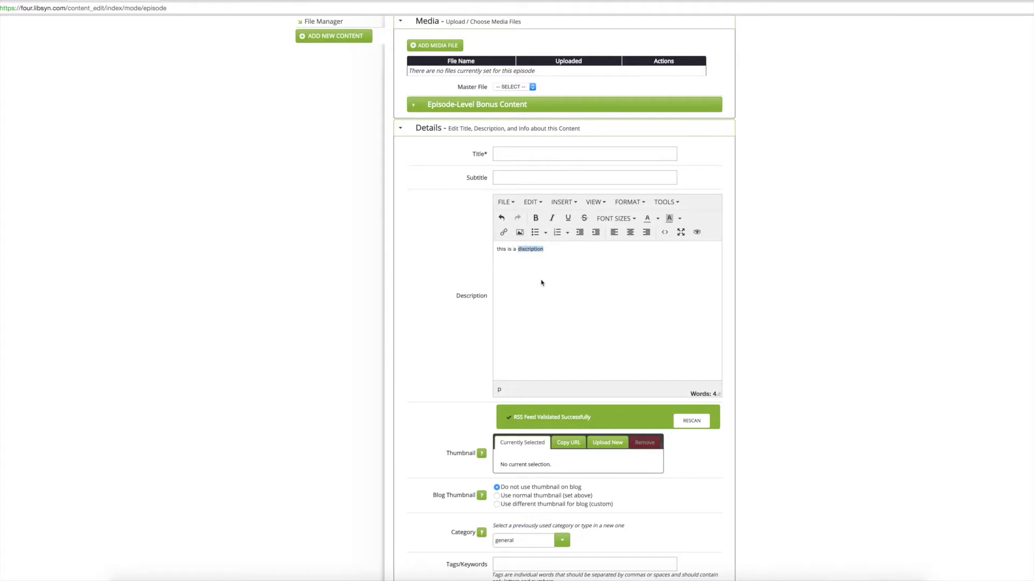
left_click(504, 233)
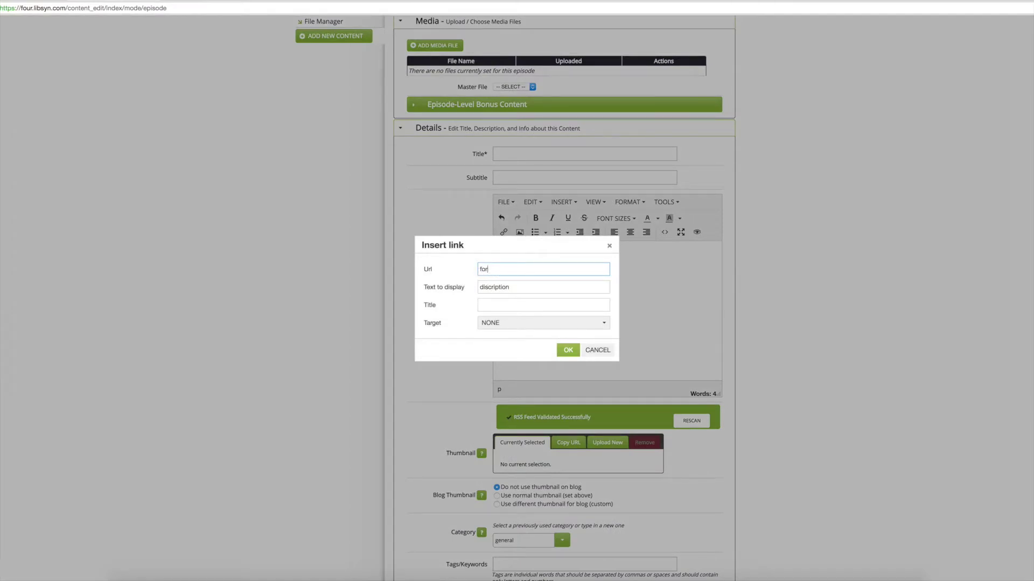
type("forgeyourpotential.conm")
scroll(493, 307, "down", 5)
left_click(568, 350)
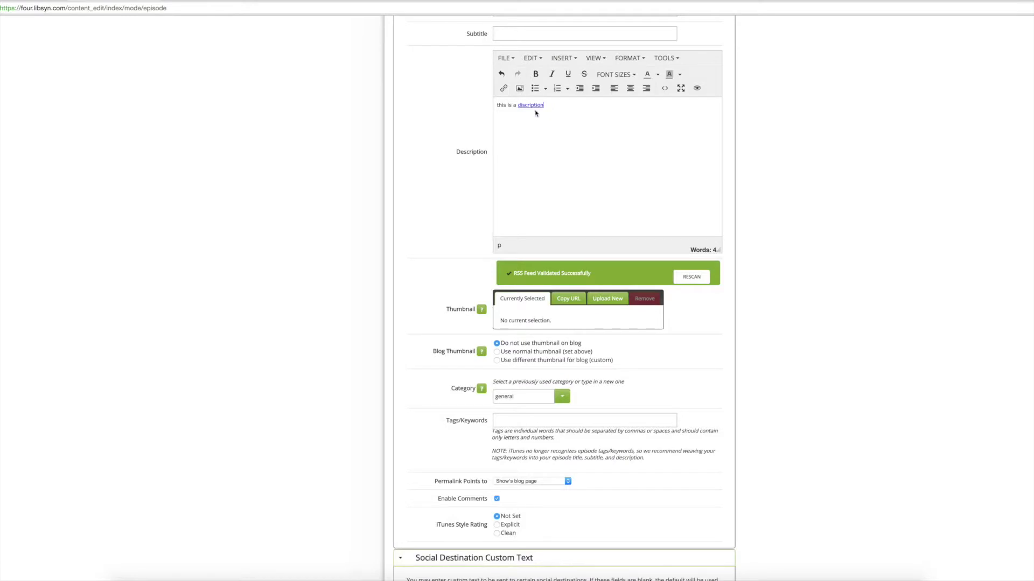
- Compare the upload and copy-from-URL options for supplying the episode thumbnail
scroll(833, 230, "down", 1)
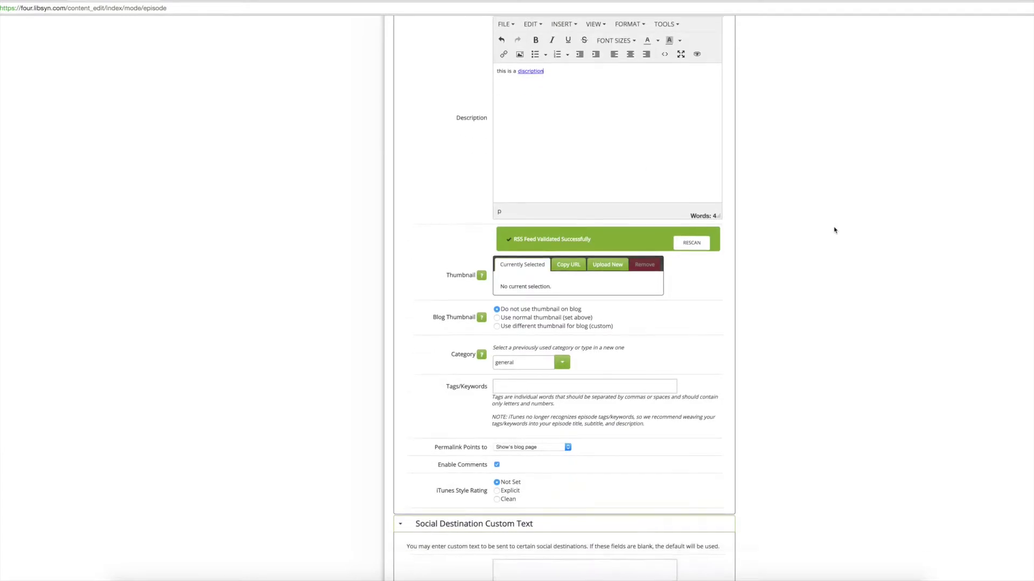
scroll(834, 231, "up", 4)
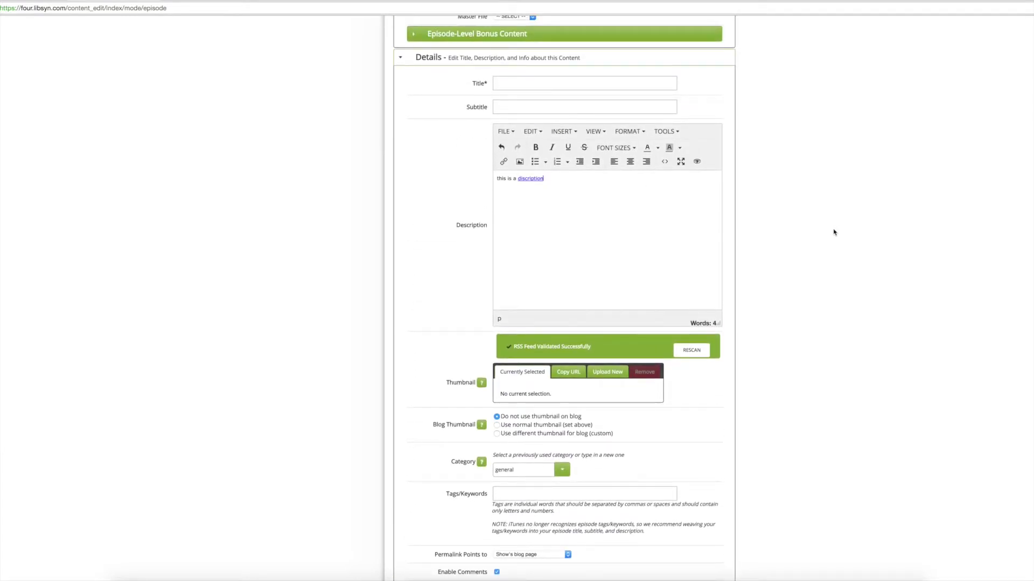
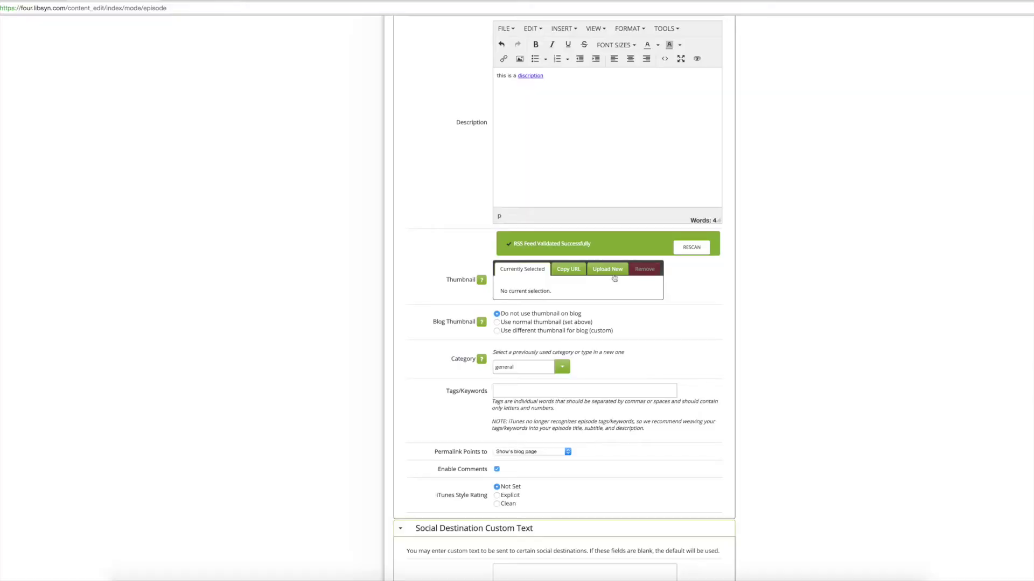
left_click(609, 270)
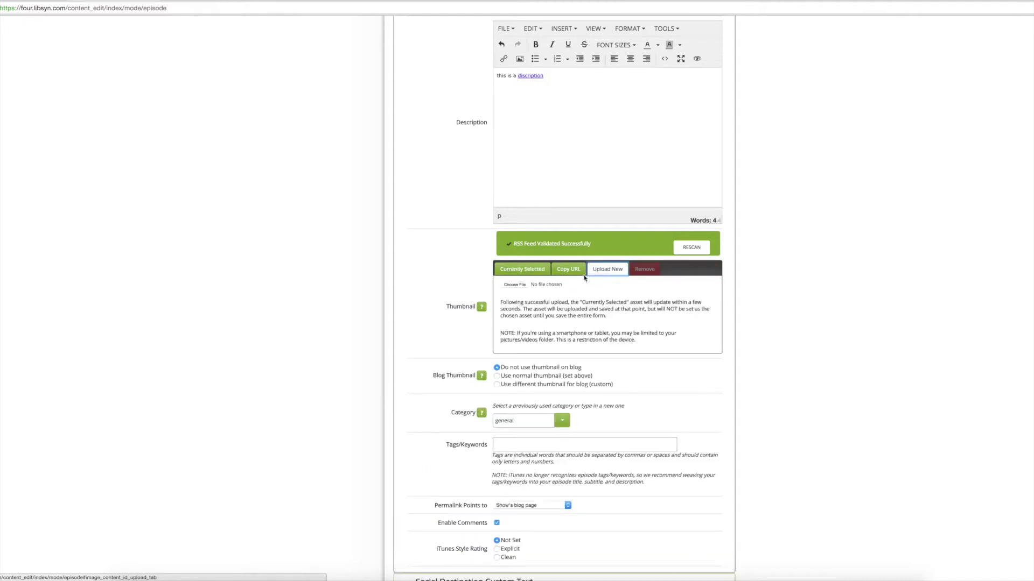
left_click(568, 270)
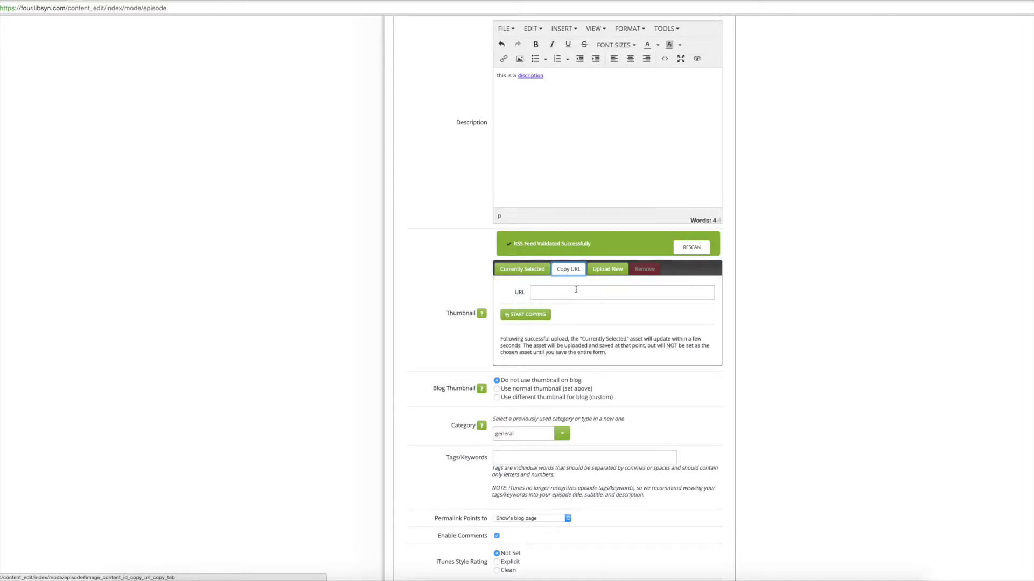
left_click(603, 270)
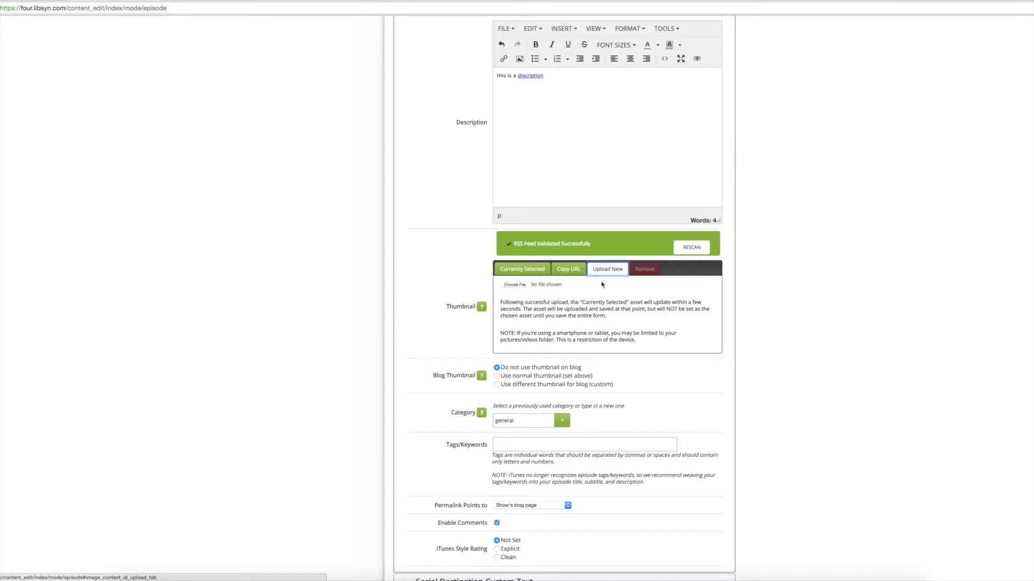
left_click(568, 269)
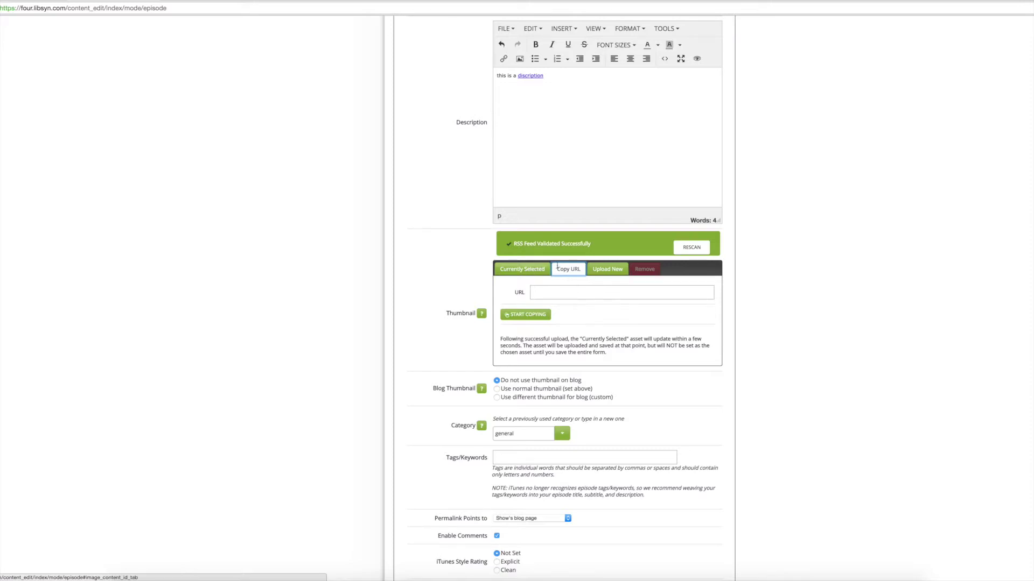
- Choose the new-upload source for the episode thumbnail and set the blog thumbnail to "Use normal thumbnail (set above)"
left_click(598, 271)
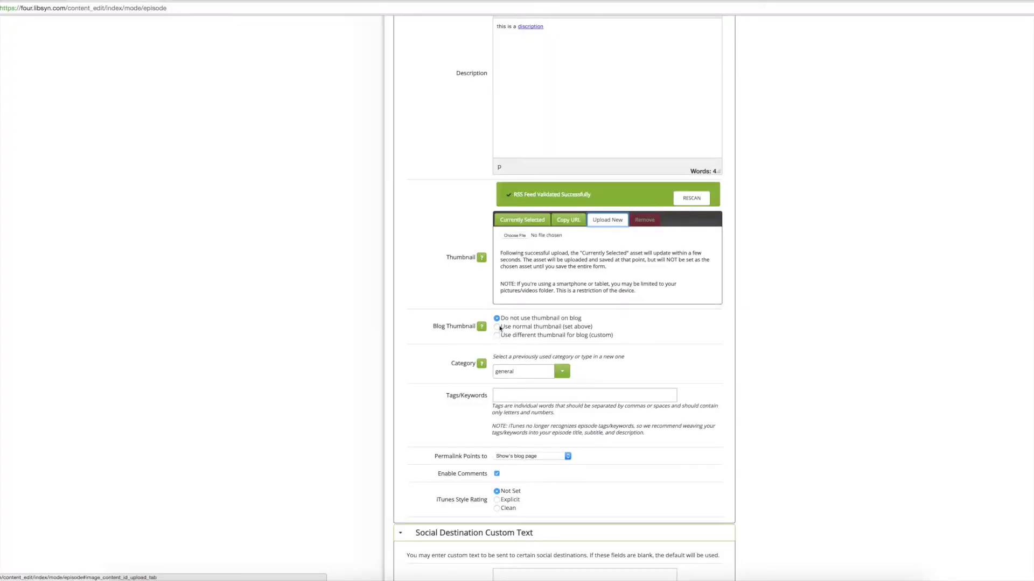
left_click(496, 328)
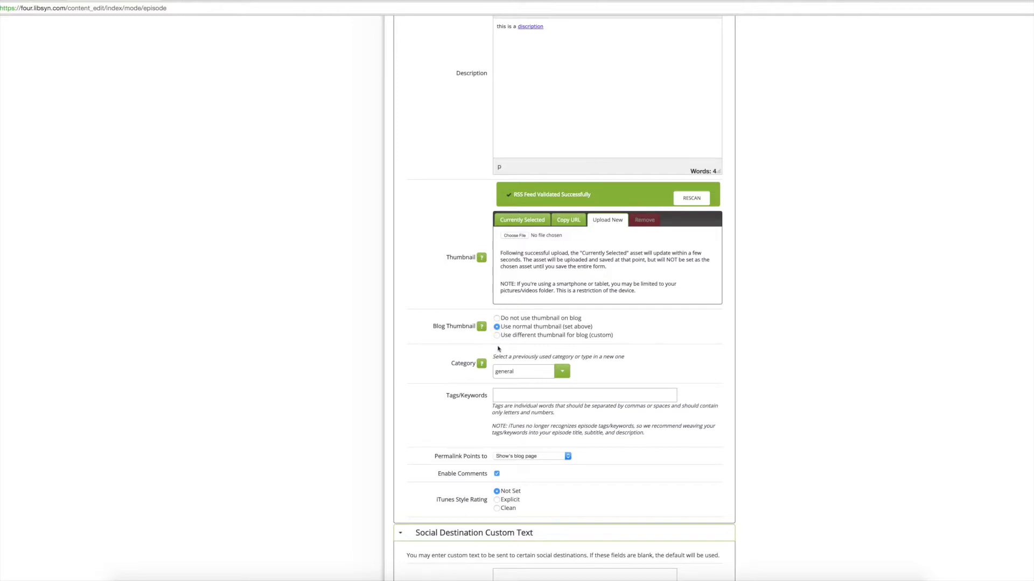
- Review the previously used categories available for the episode without selecting a different one
scroll(503, 323, "down", 3)
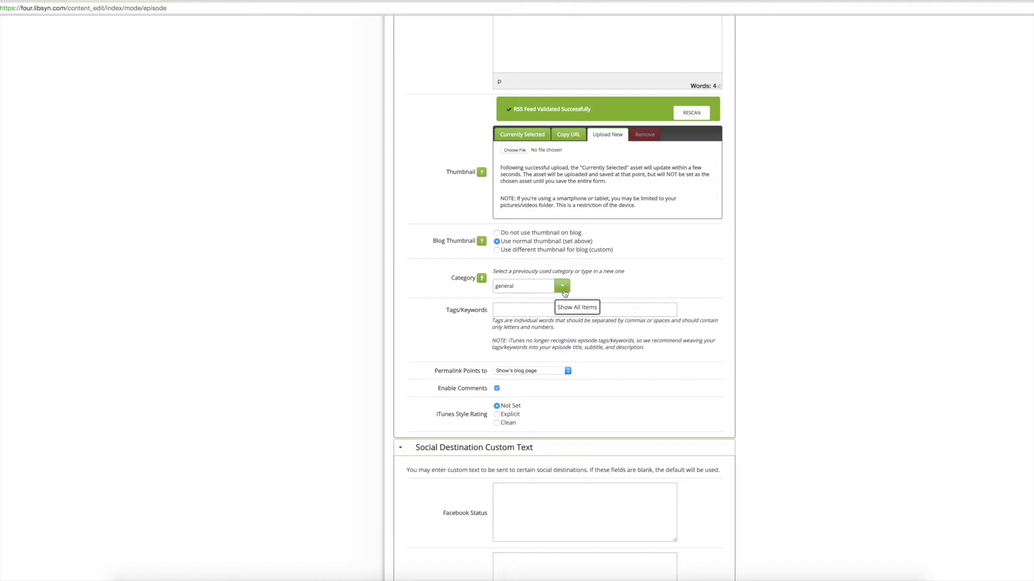
scroll(564, 292, "down", 3)
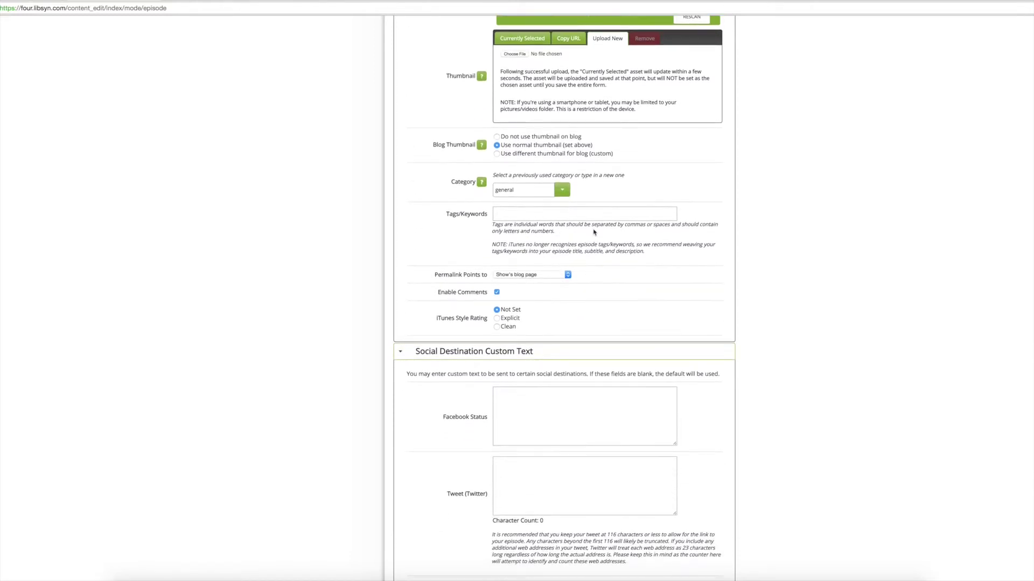
left_click(567, 195)
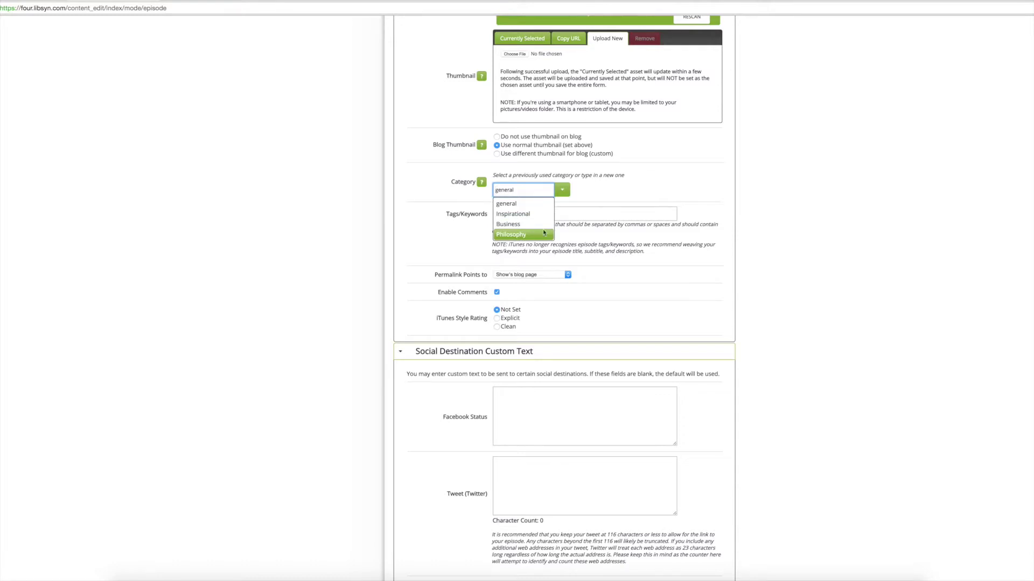
left_click(577, 199)
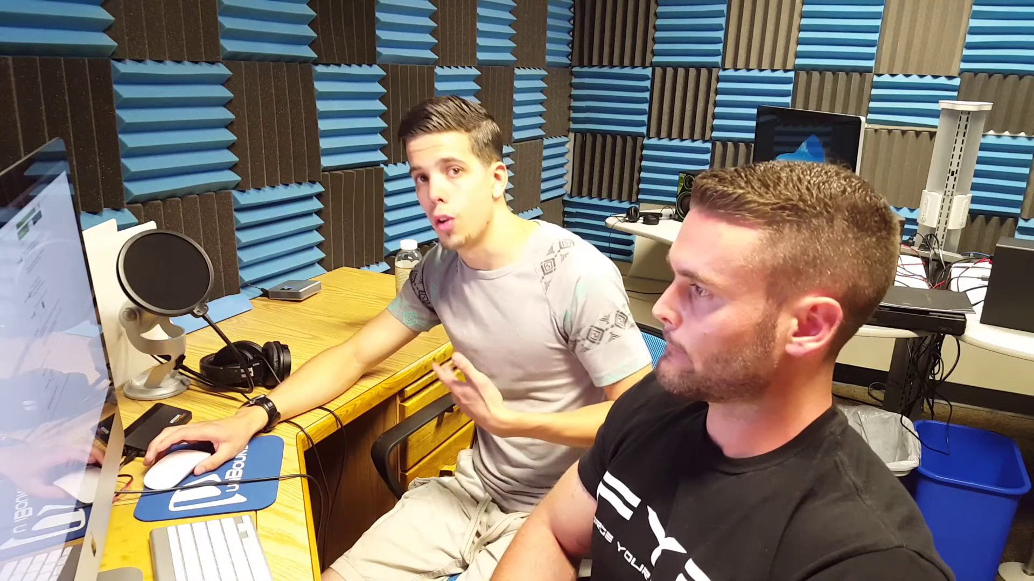
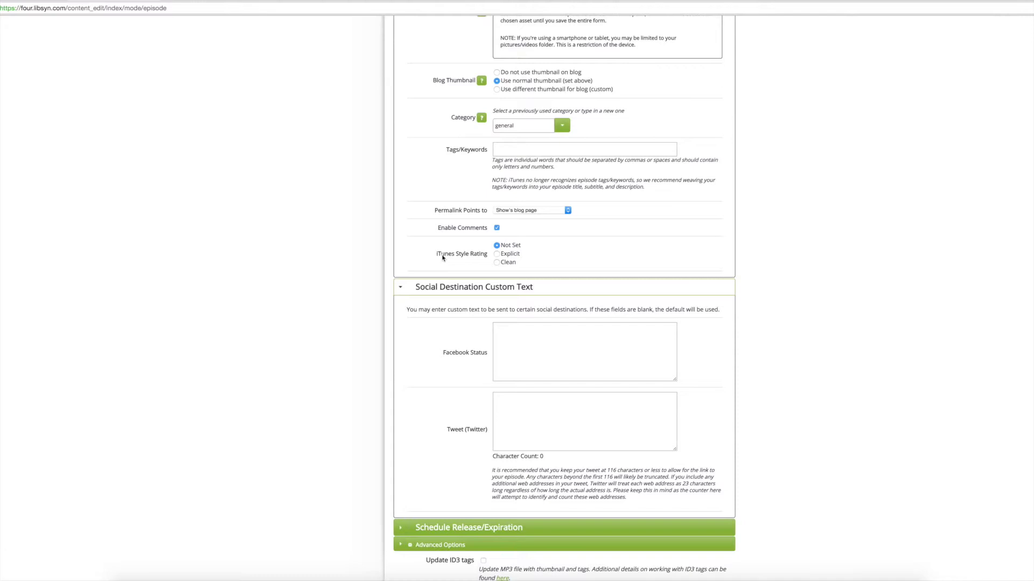
- Set the episode's iTunes style rating to Clean
left_click(497, 264)
scroll(418, 377, "up", 2)
scroll(418, 377, "down", 5)
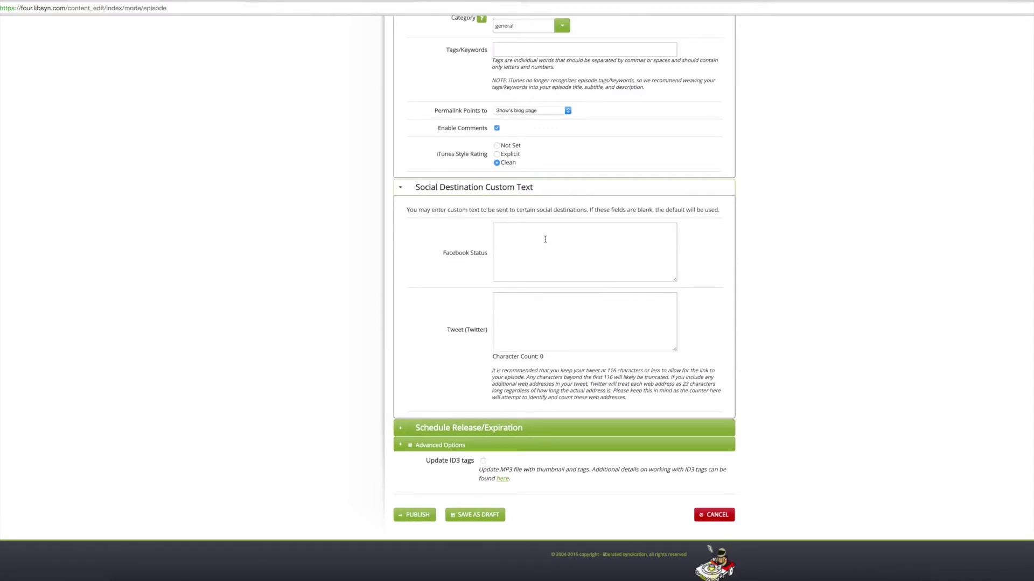
- Expand the episode's release and expiration scheduling and switch it to the Basic Release/Expiration settings
scroll(443, 242, "down", 1)
scroll(442, 243, "up", 10)
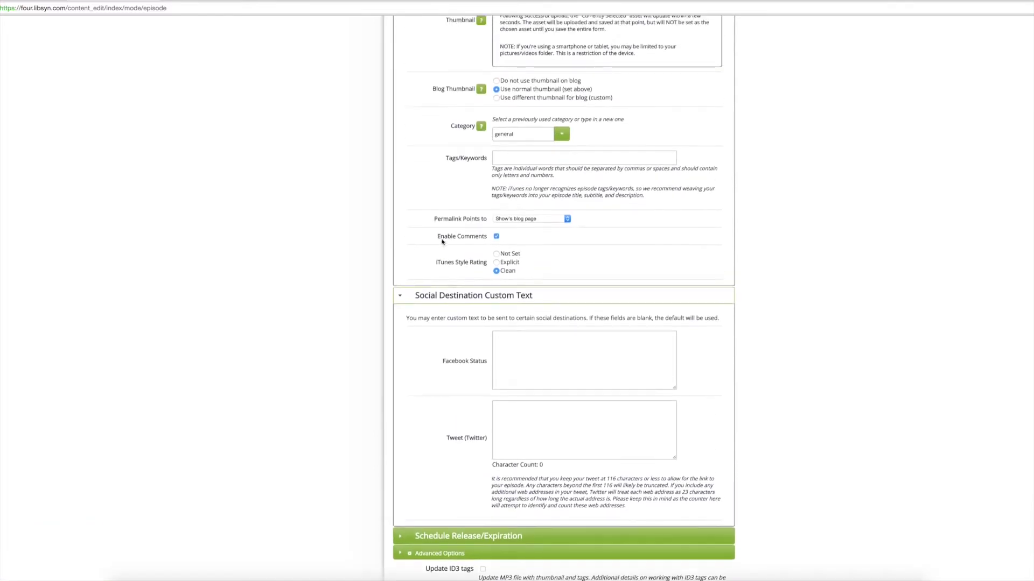
scroll(534, 156, "down", 6)
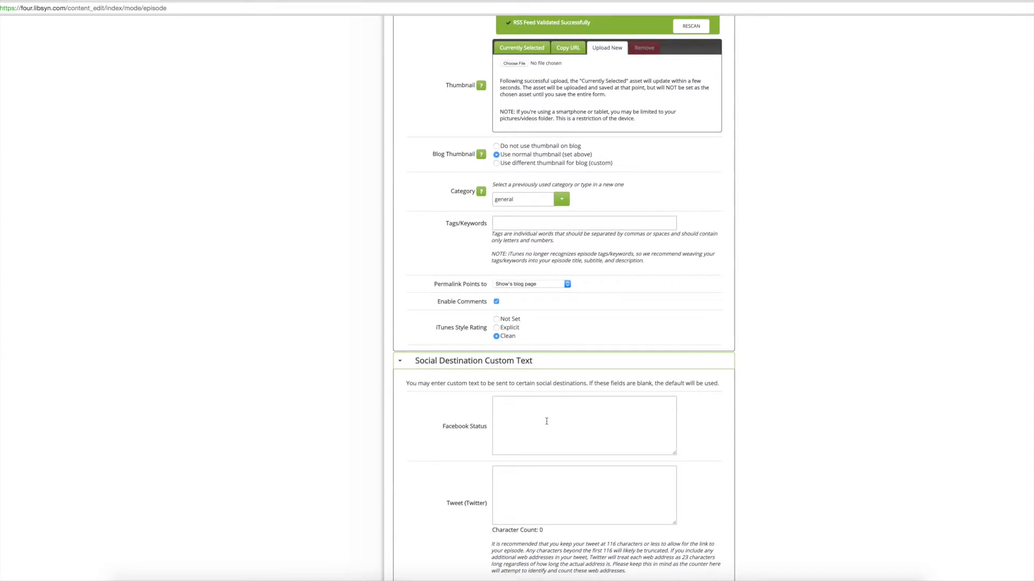
scroll(540, 434, "down", 1)
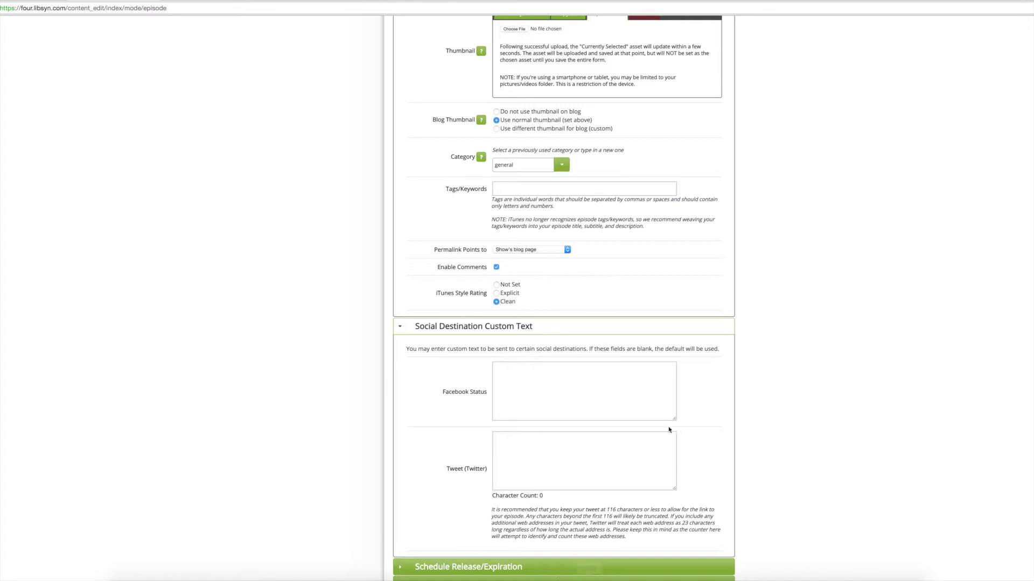
scroll(489, 489, "down", 5)
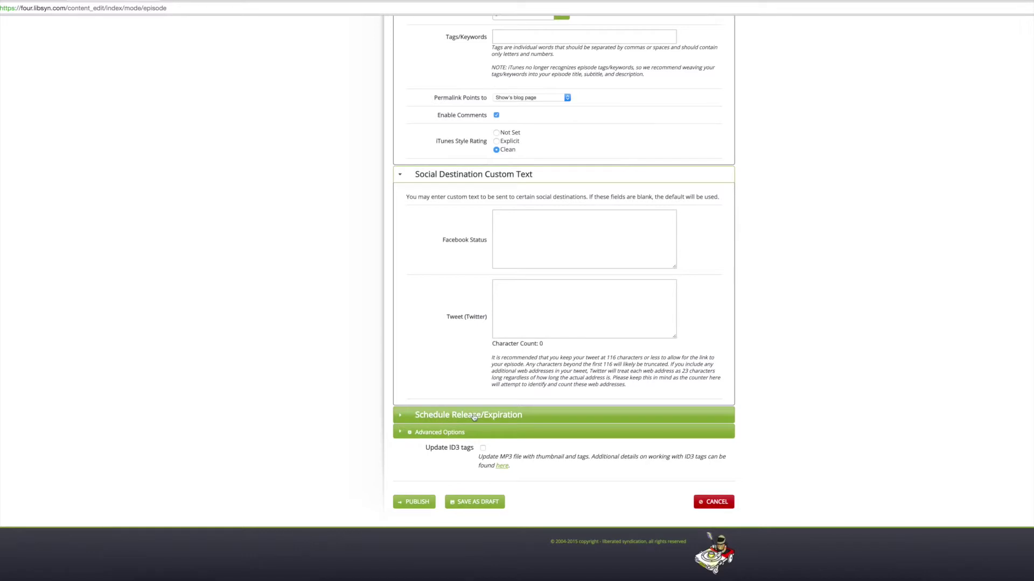
left_click(500, 418)
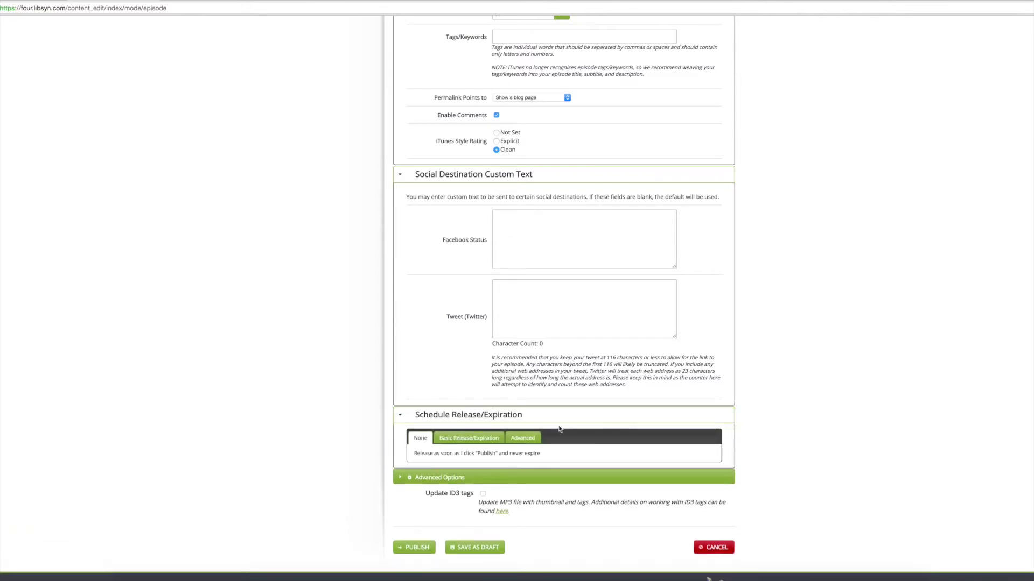
scroll(559, 429, "down", 2)
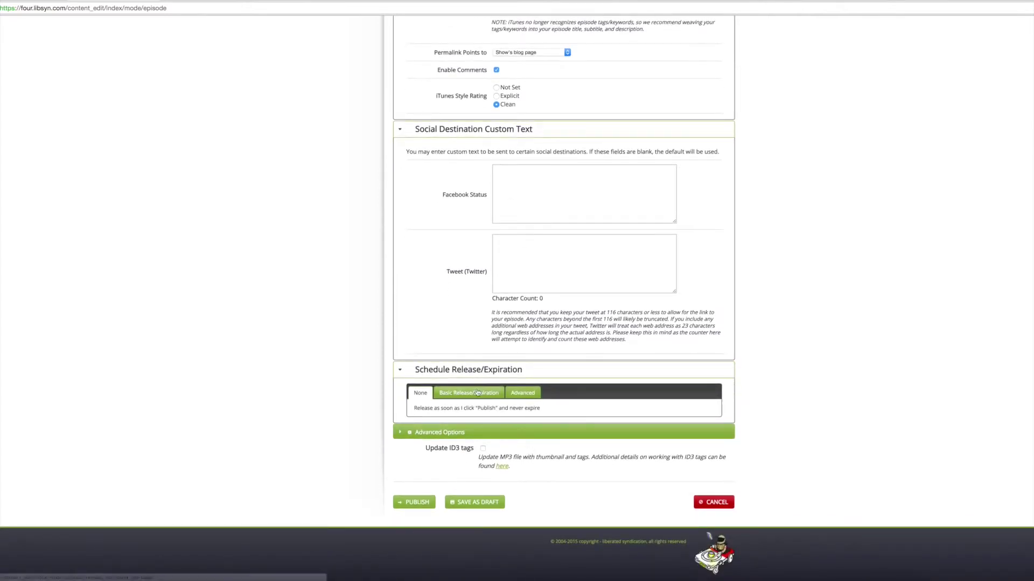
left_click(477, 393)
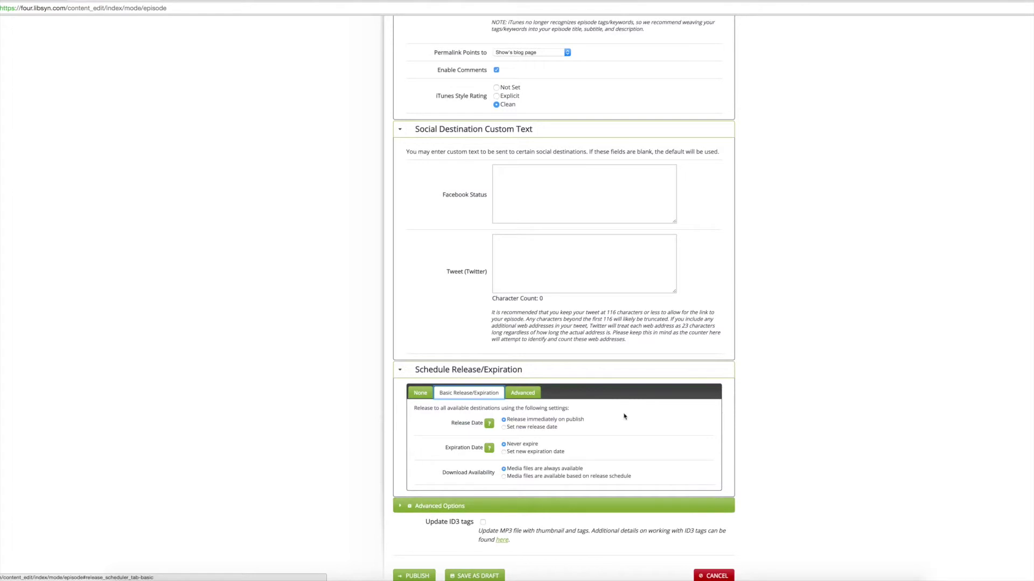
scroll(585, 421, "down", 3)
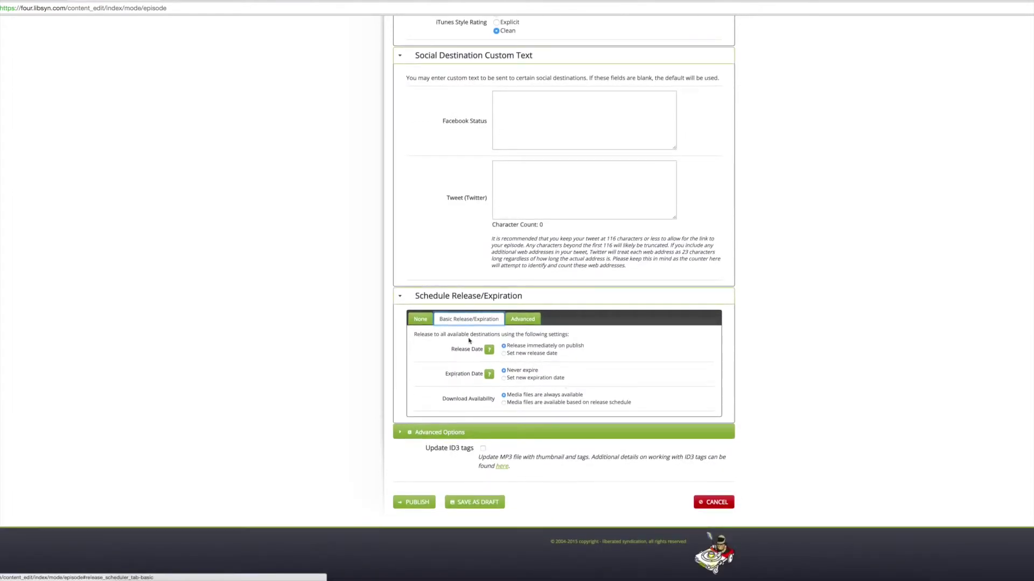
- Choose to set a new release date for the episode in the basic release settings
left_click(504, 353)
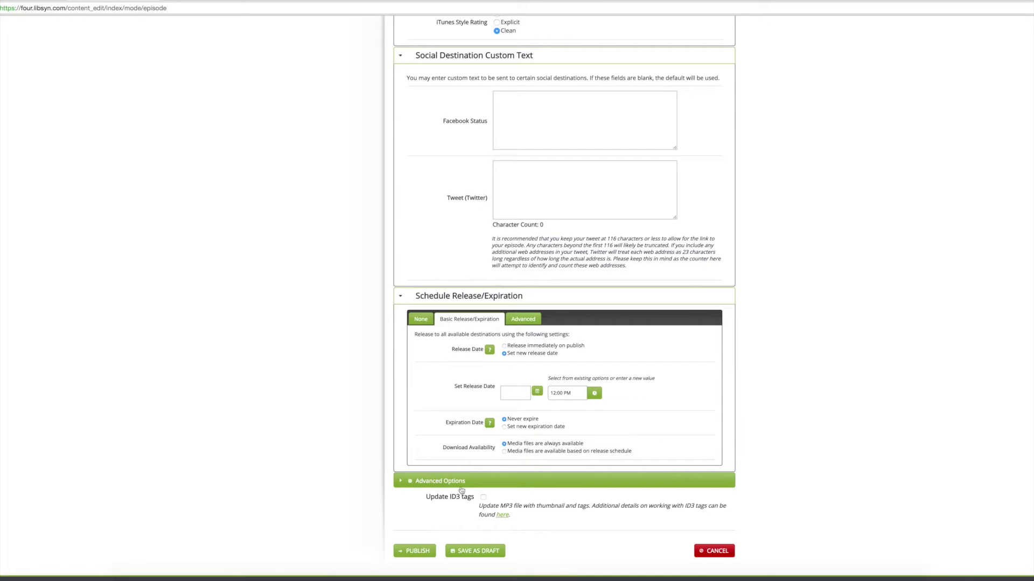
scroll(529, 526, "down", 2)
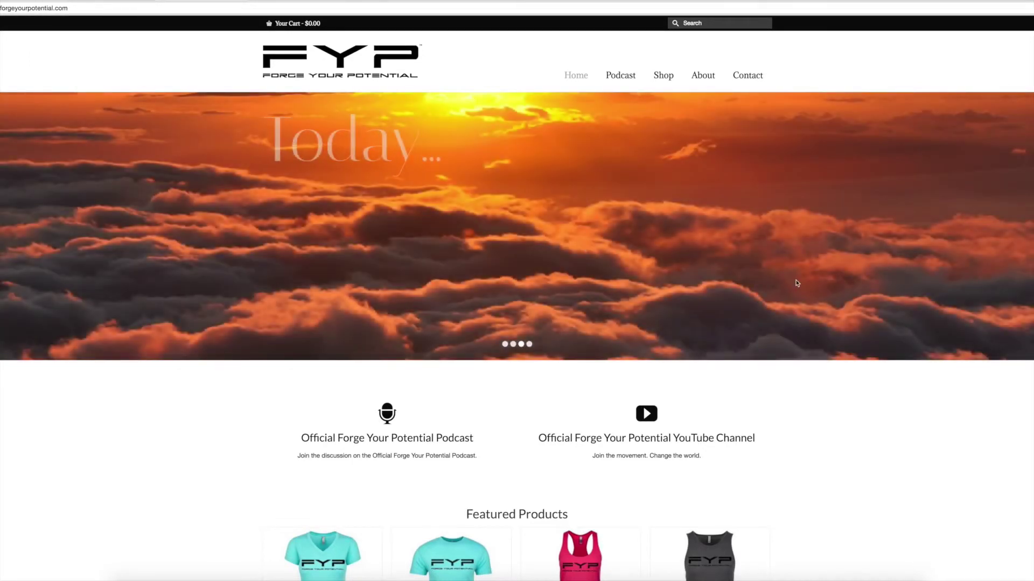
- Look over the featured products and latest podcast episodes on the Forge Your Potential home page
scroll(813, 268, "down", 1)
scroll(813, 268, "down", 7)
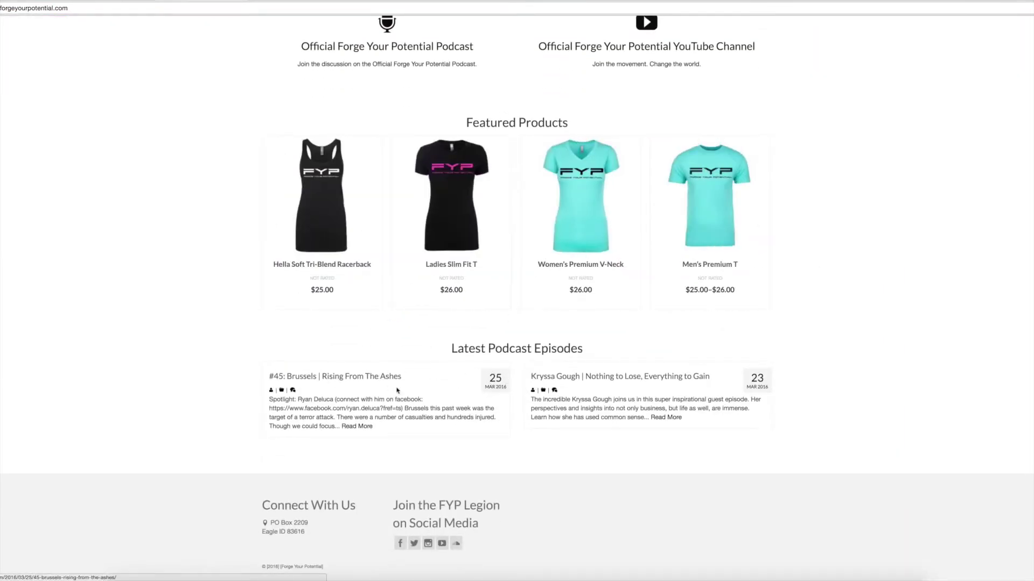
scroll(854, 283, "up", 4)
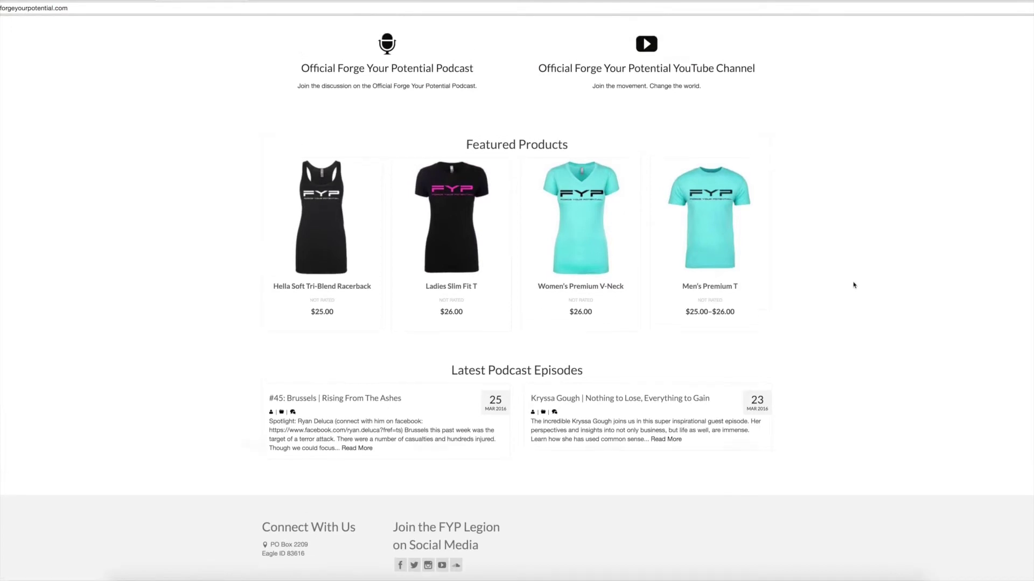
scroll(855, 282, "up", 5)
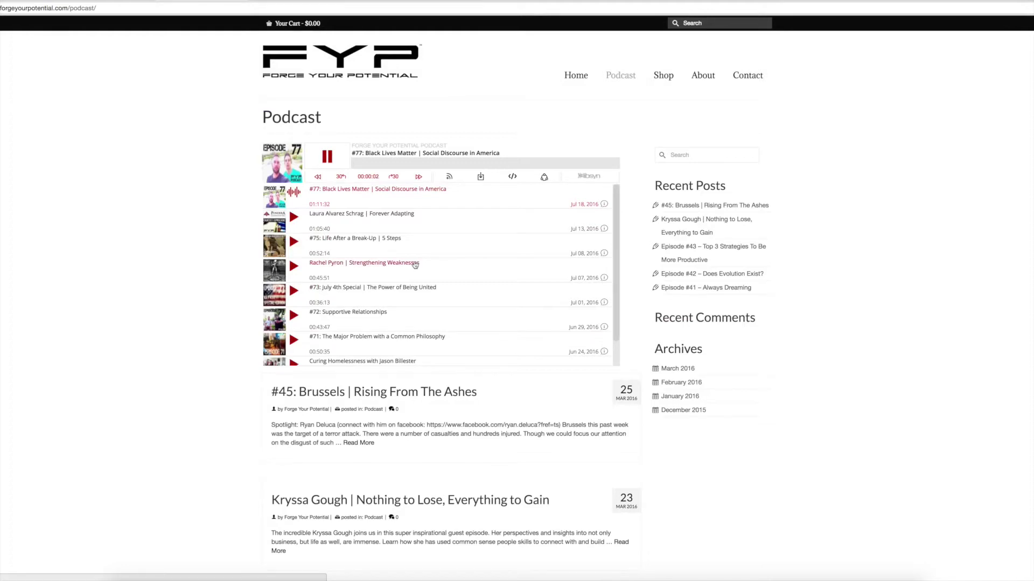
- Pause the Podcast page's player, open the post "#45: Brussels | Rising From The Ashes" and pause its embedded SoundCloud player
left_click(325, 157)
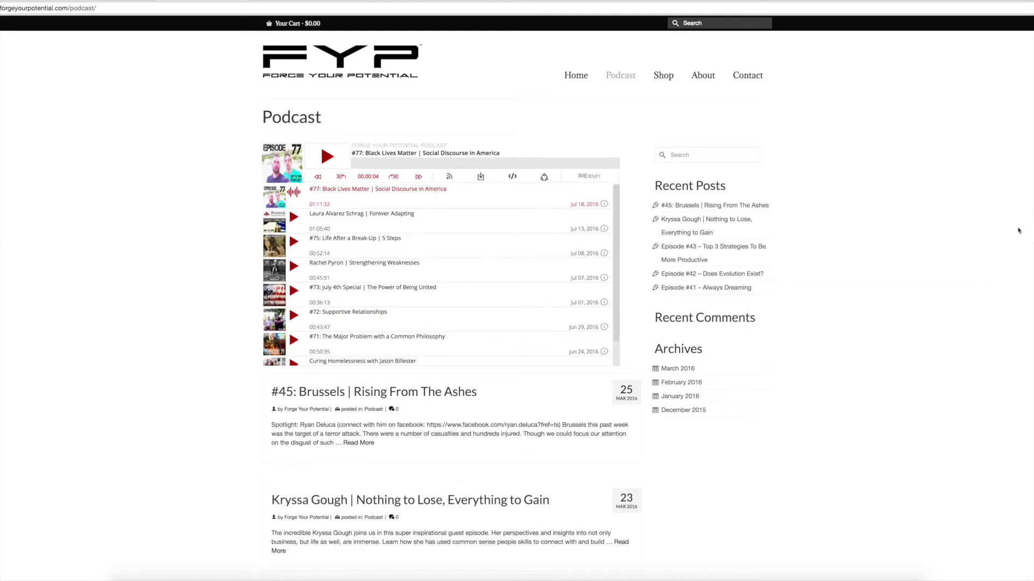
scroll(957, 247, "down", 2)
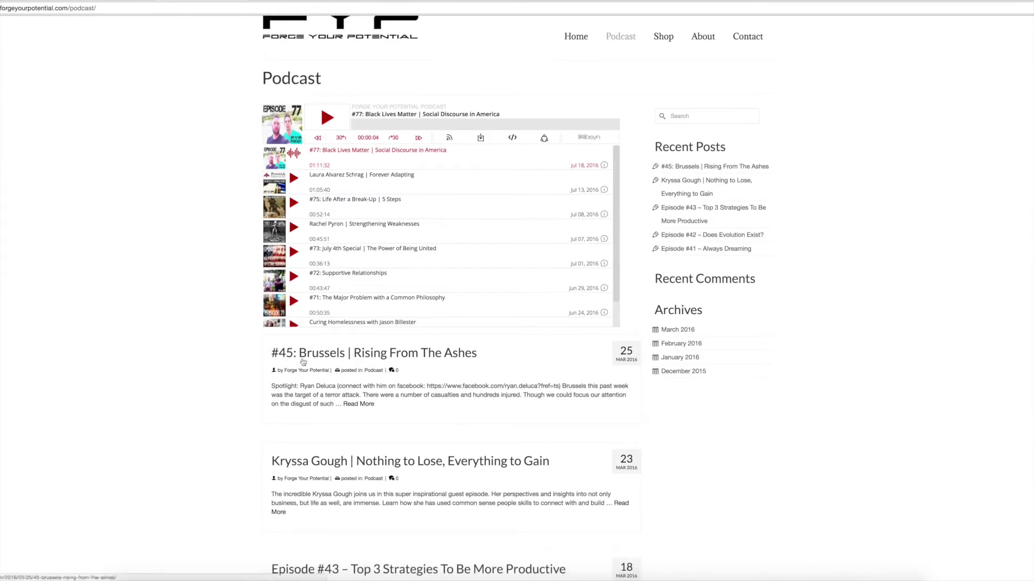
left_click(318, 360)
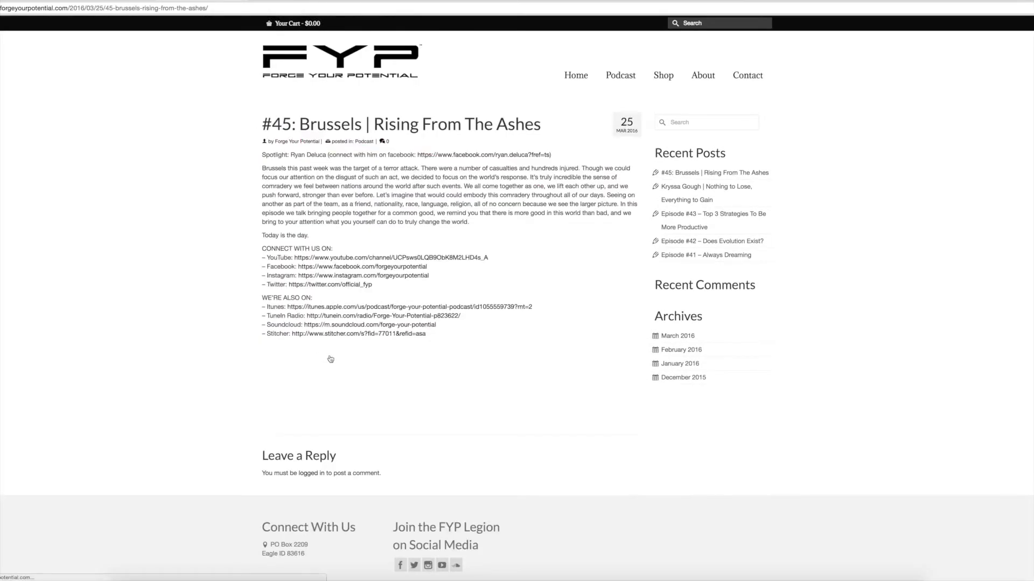
left_click(355, 361)
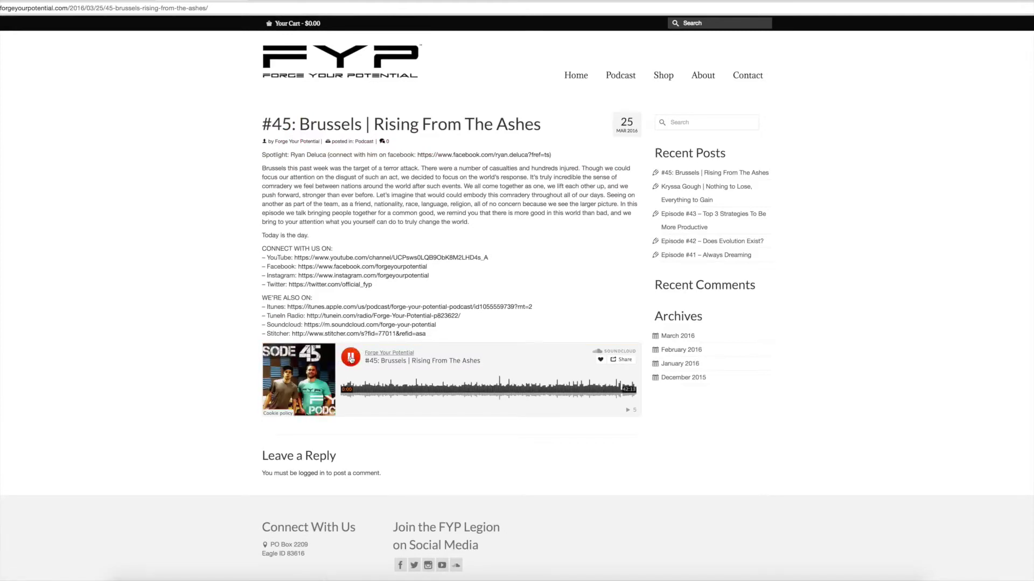
left_click(352, 358)
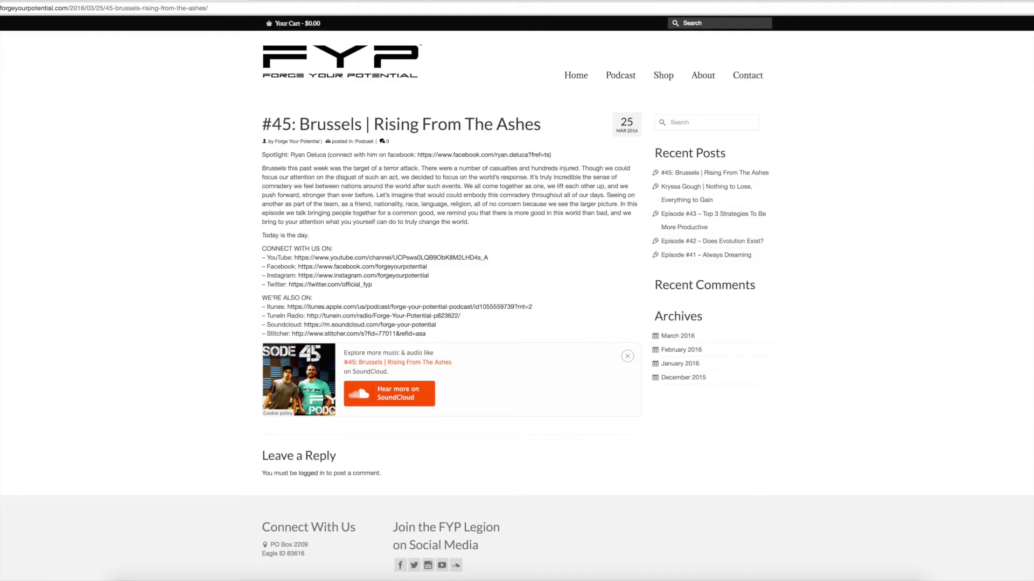
- Return to the website's Podcast page and pause the embedded Libsyn player
left_click(631, 79)
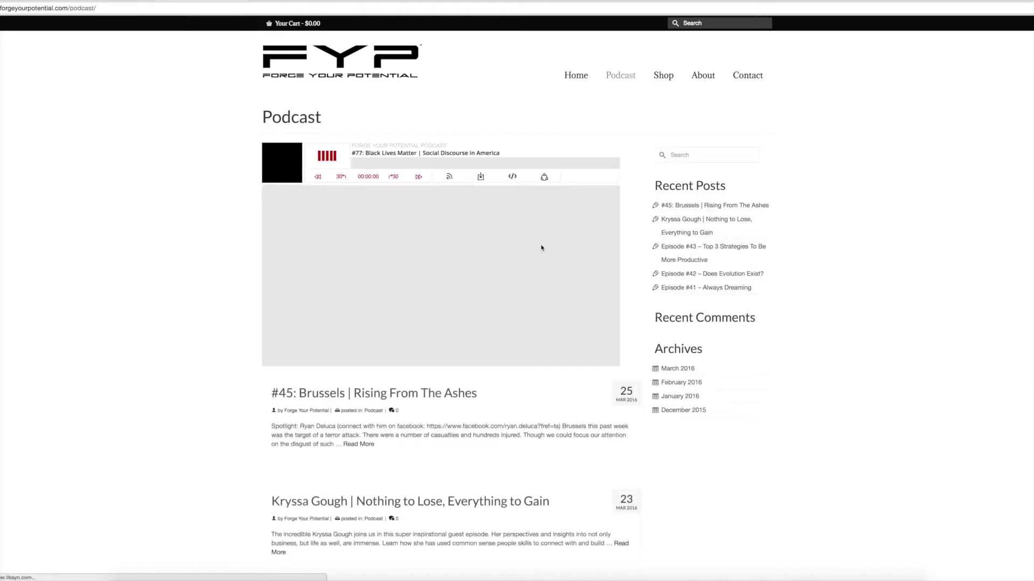
left_click(334, 166)
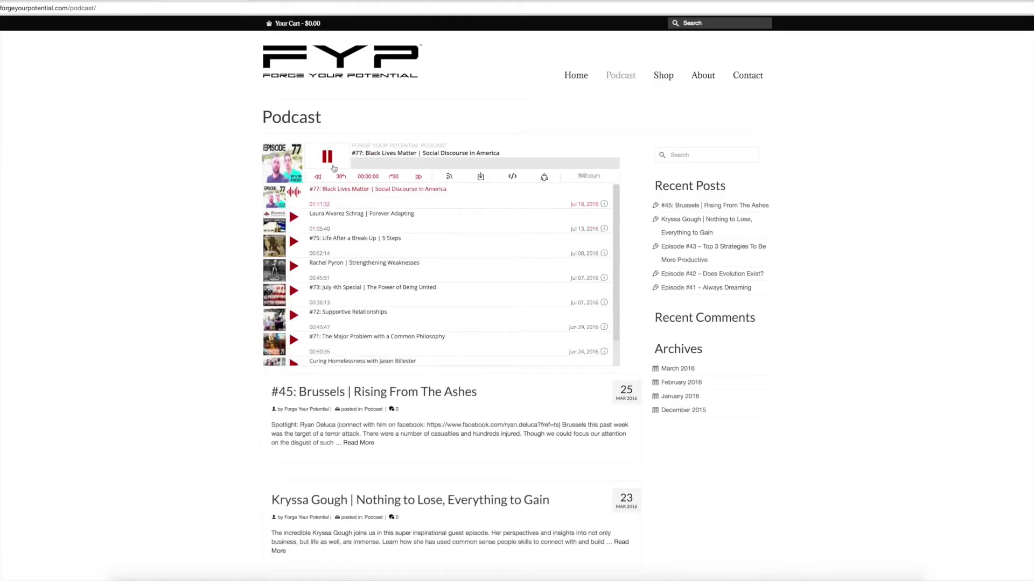
left_click(334, 167)
- Examine the full episode playlist in the embedded Libsyn player, from the newest episodes to the oldest and back
left_click_drag(618, 307, 619, 330)
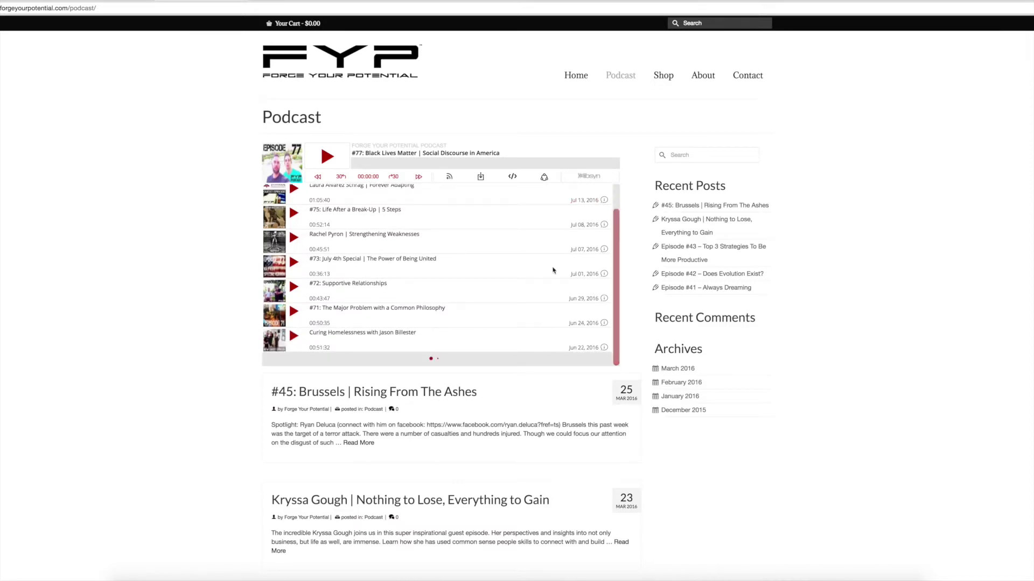
scroll(528, 272, "down", 5)
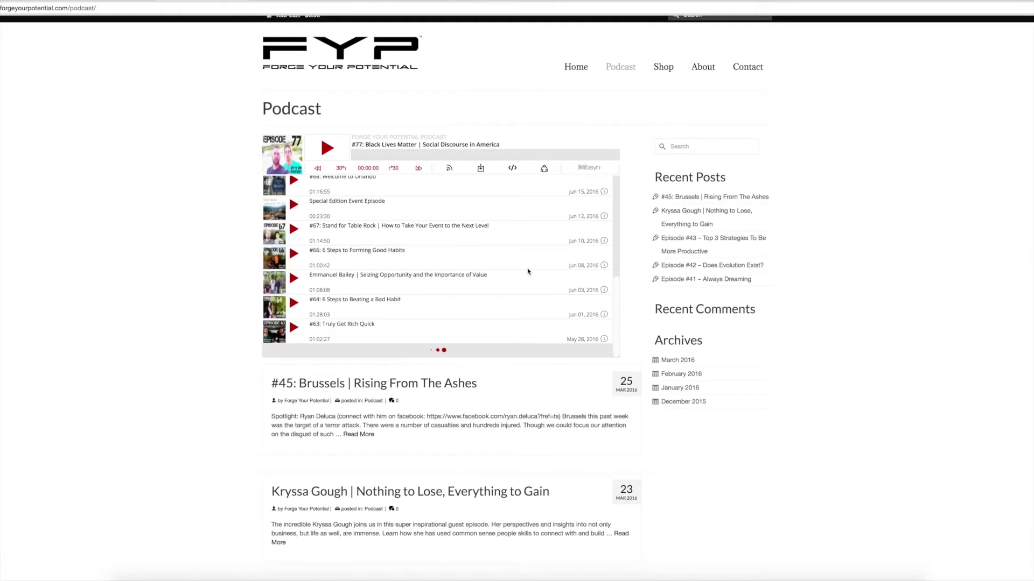
scroll(506, 259, "down", 10)
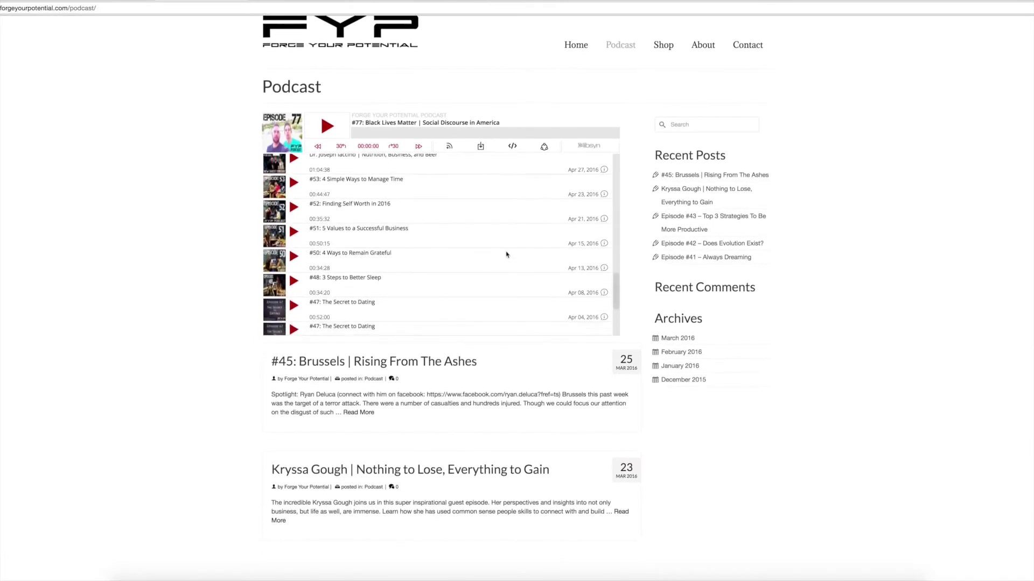
scroll(504, 254, "down", 2)
scroll(504, 254, "down", 4)
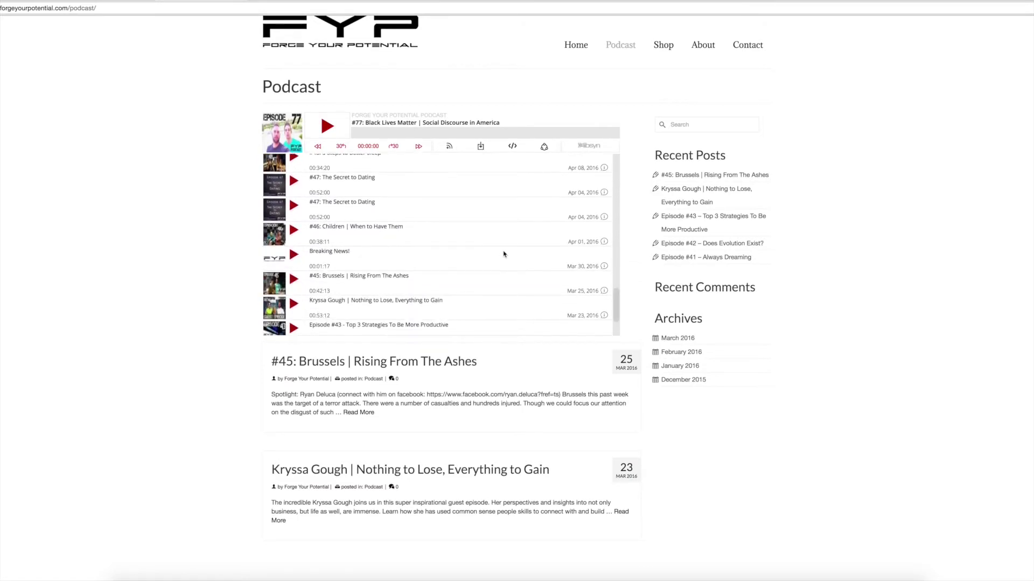
scroll(504, 254, "down", 5)
scroll(503, 253, "up", 10)
scroll(503, 254, "up", 10)
scroll(503, 254, "up", 2)
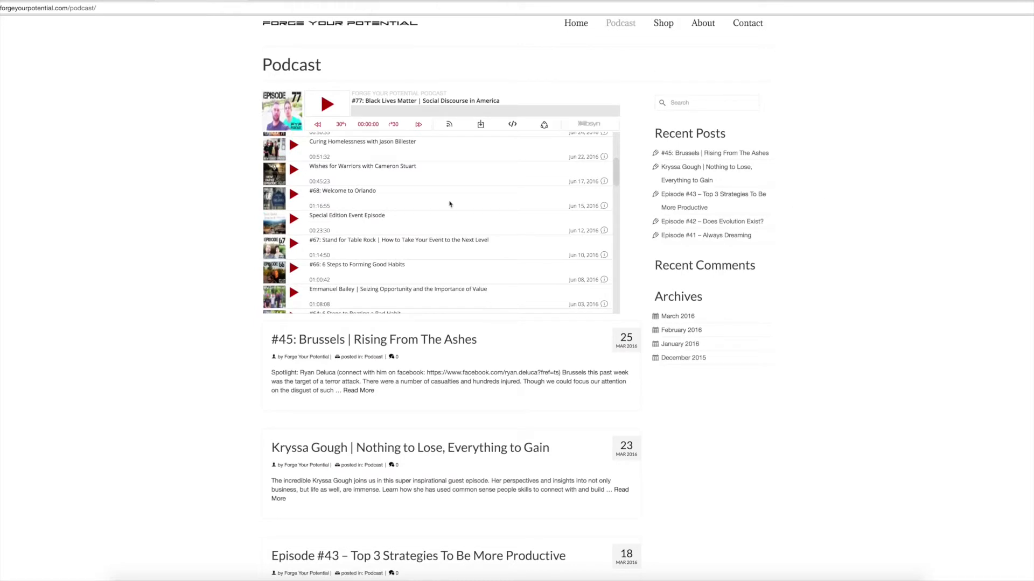
- Switch to the website's WordPress dashboard and open the Libsyn Podcasting settings page
left_click(278, 1)
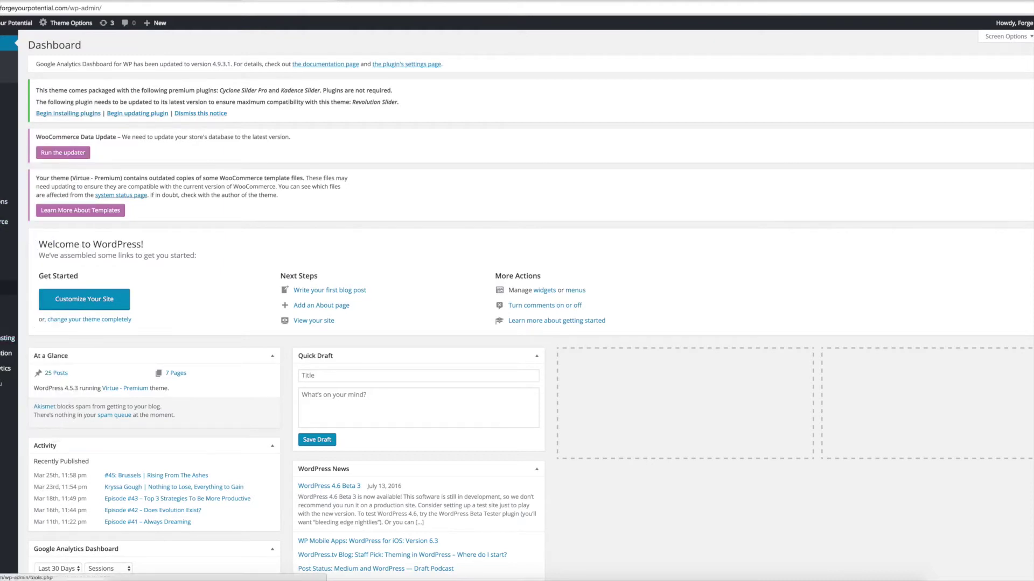
mouse_move(5, 339)
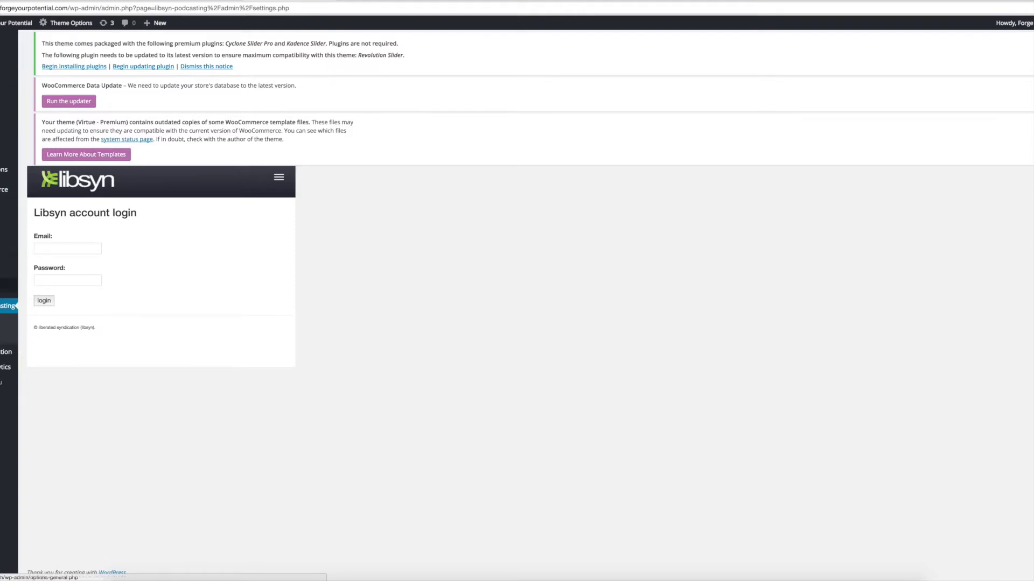
- Search the installed WordPress plugins for "Libsyn"
left_click(4, 240)
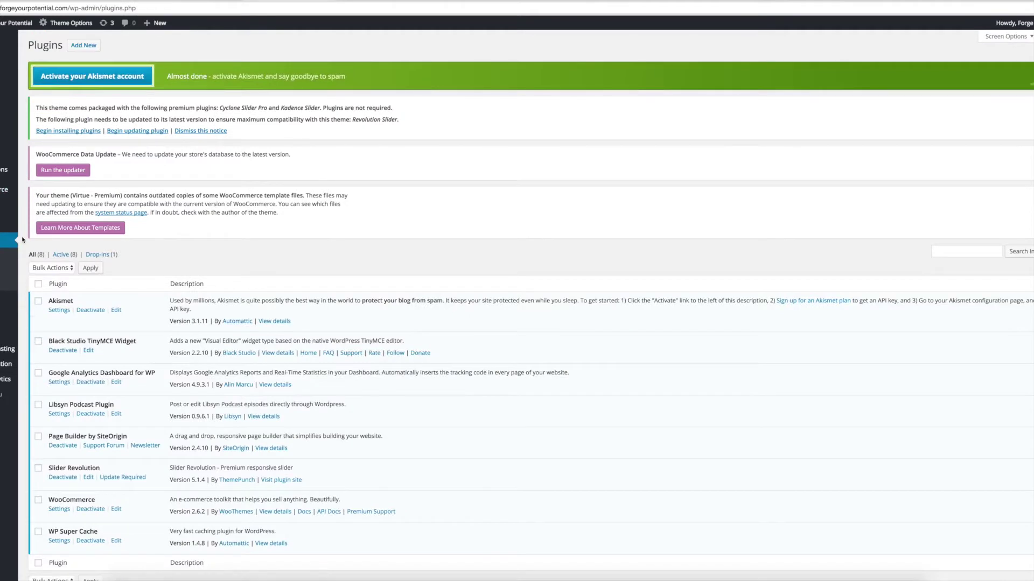
left_click(944, 251)
type("Libsyn")
key("Return")
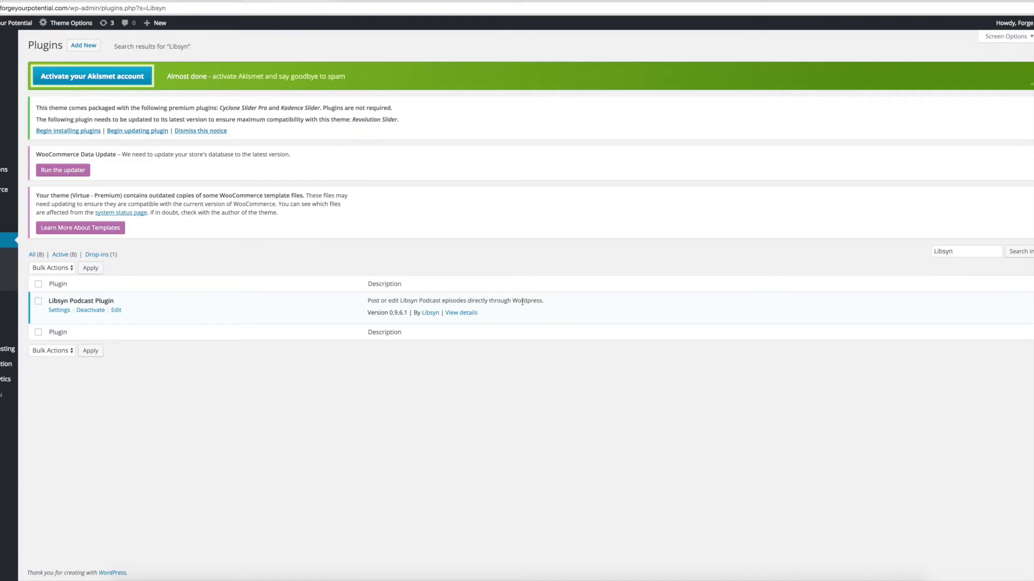
left_click(348, 1)
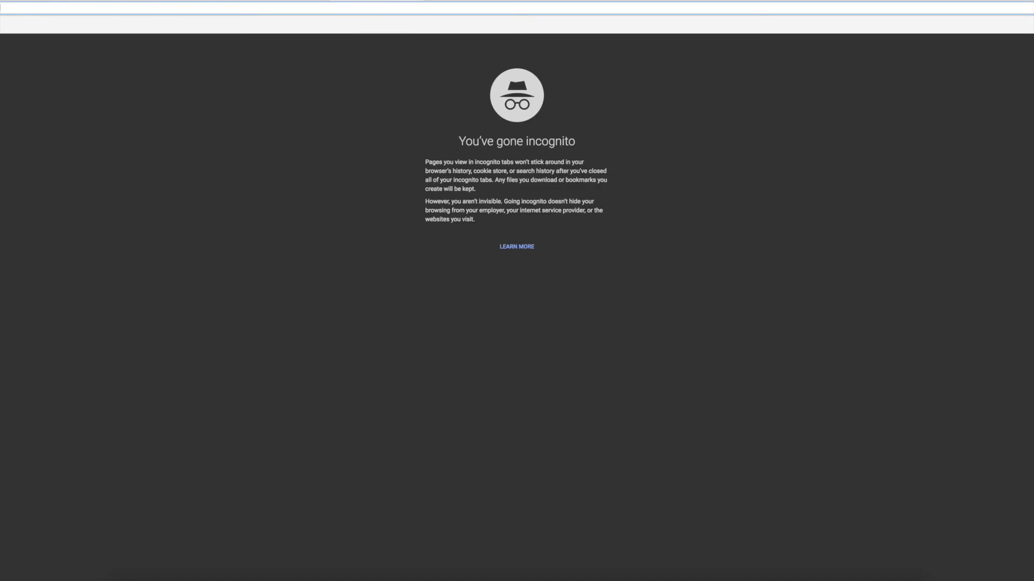
left_click(412, 1)
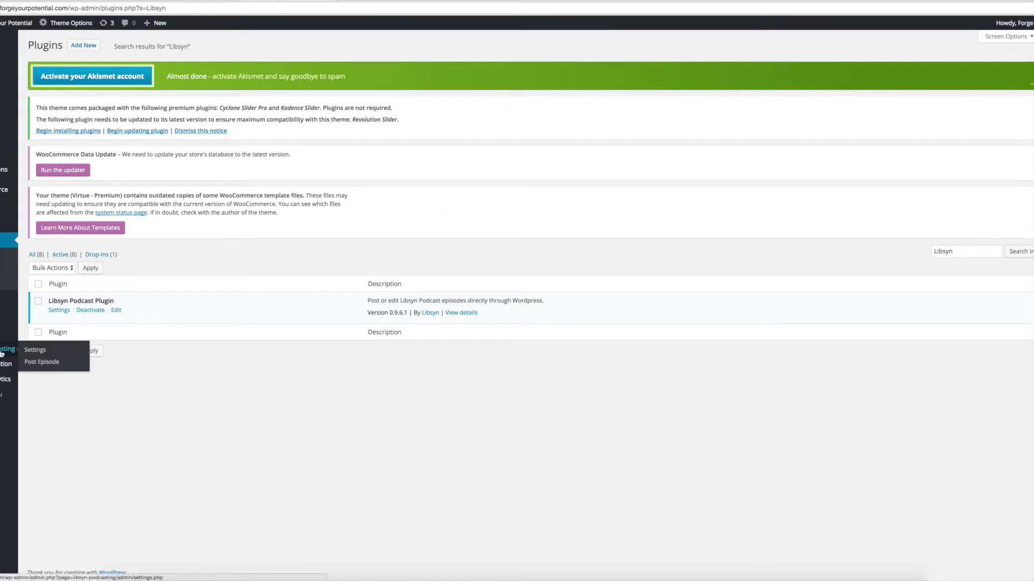
- Start a new WordPress post and examine its Post Episode section for Libsyn publishing
mouse_move(2, 63)
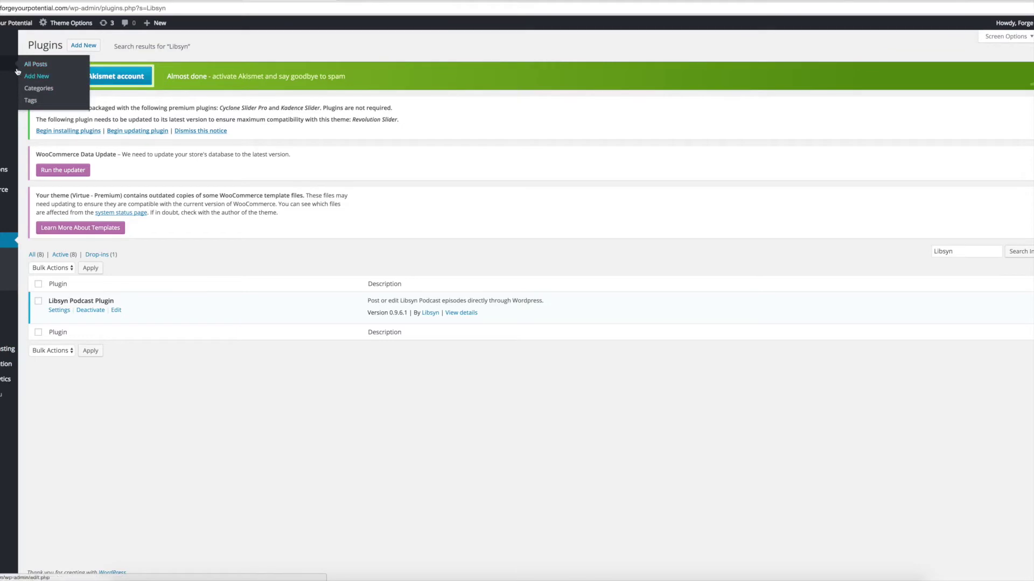
left_click(42, 76)
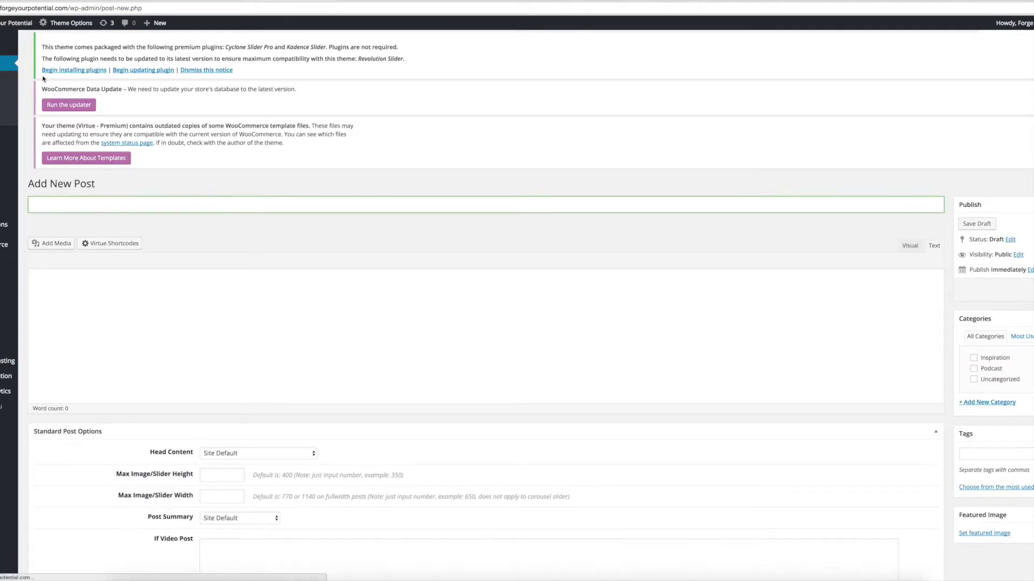
scroll(592, 439, "down", 5)
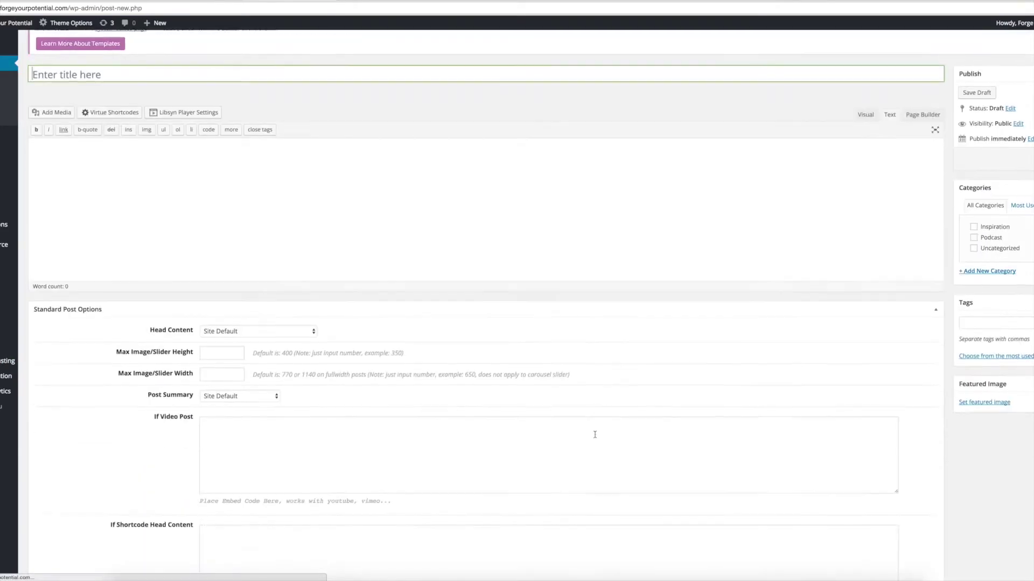
scroll(595, 435, "down", 15)
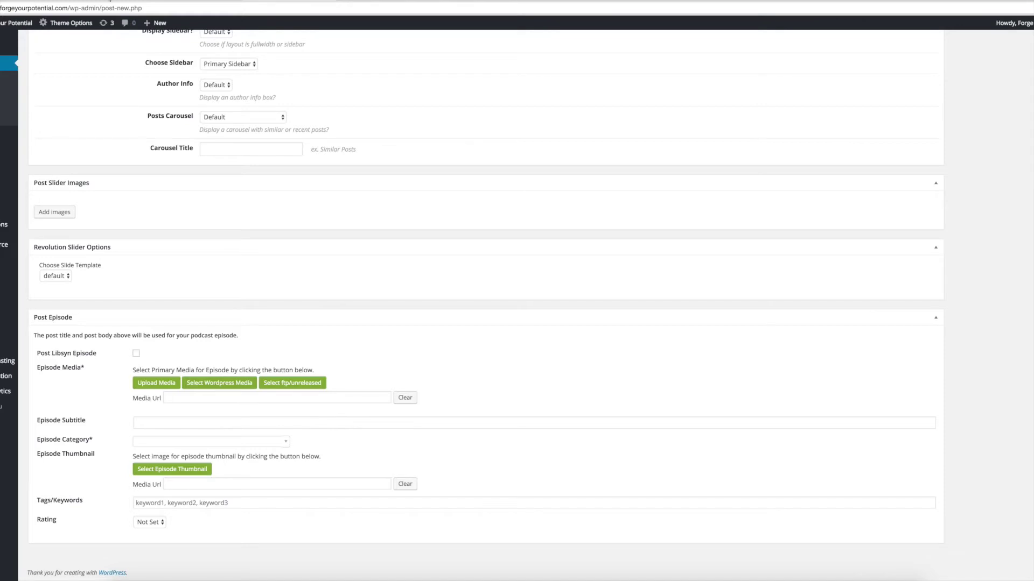
- Switch to the Libsyn new-content form and review its details, thumbnail, category, rating and scheduling fields for comparison
left_click(109, 1)
scroll(686, 328, "up", 2)
scroll(686, 328, "up", 10)
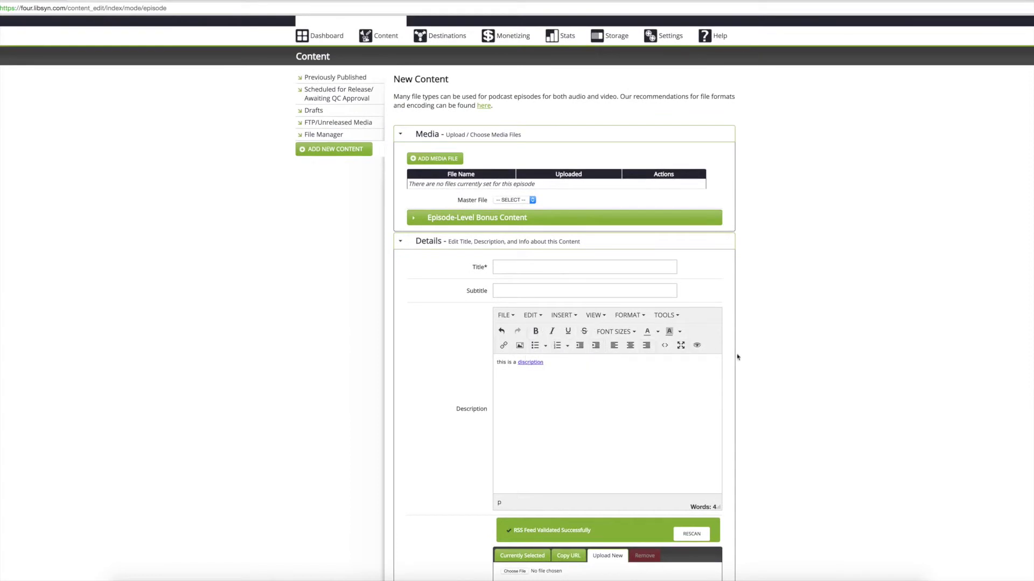
scroll(737, 357, "down", 15)
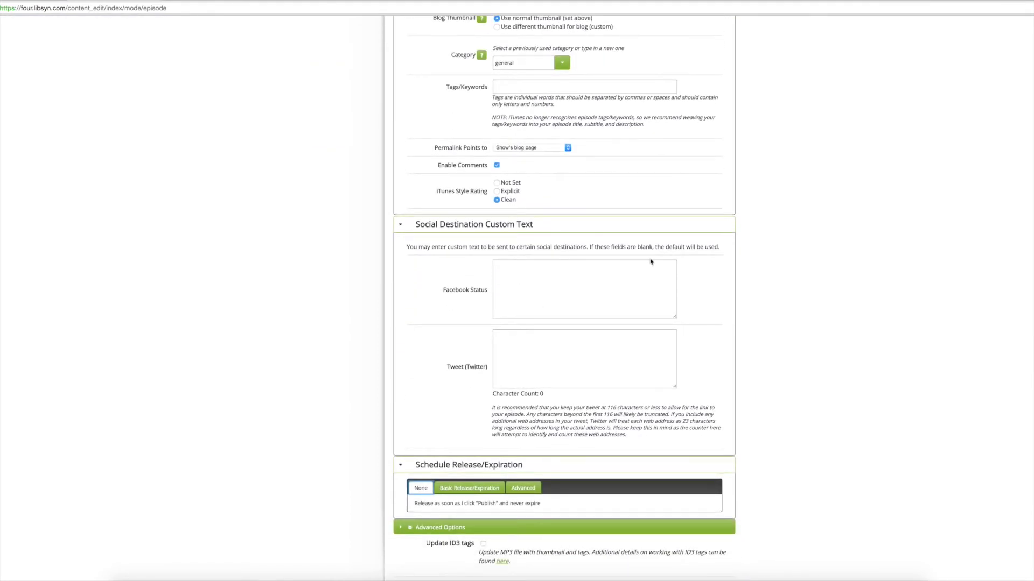
scroll(686, 256, "up", 4)
scroll(687, 257, "down", 1)
scroll(686, 256, "up", 4)
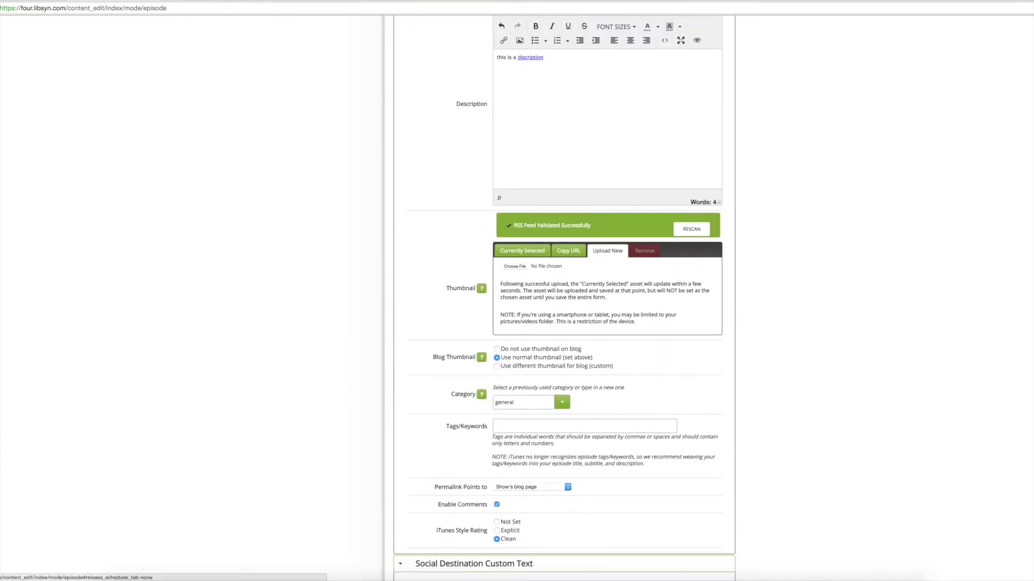
- Switch back to the new WordPress post and review its title and body fields
left_click(293, 0)
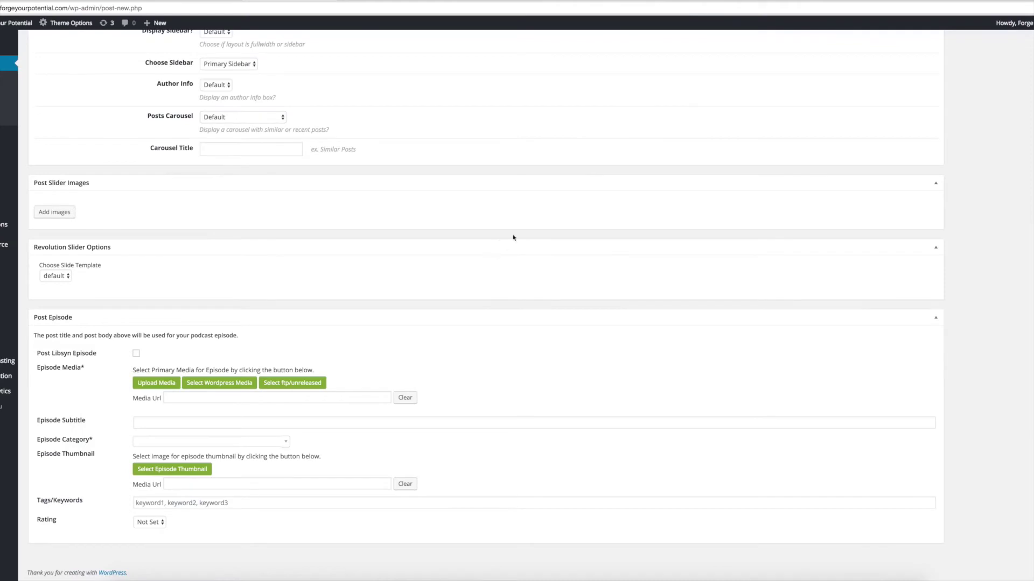
scroll(318, 277, "up", 15)
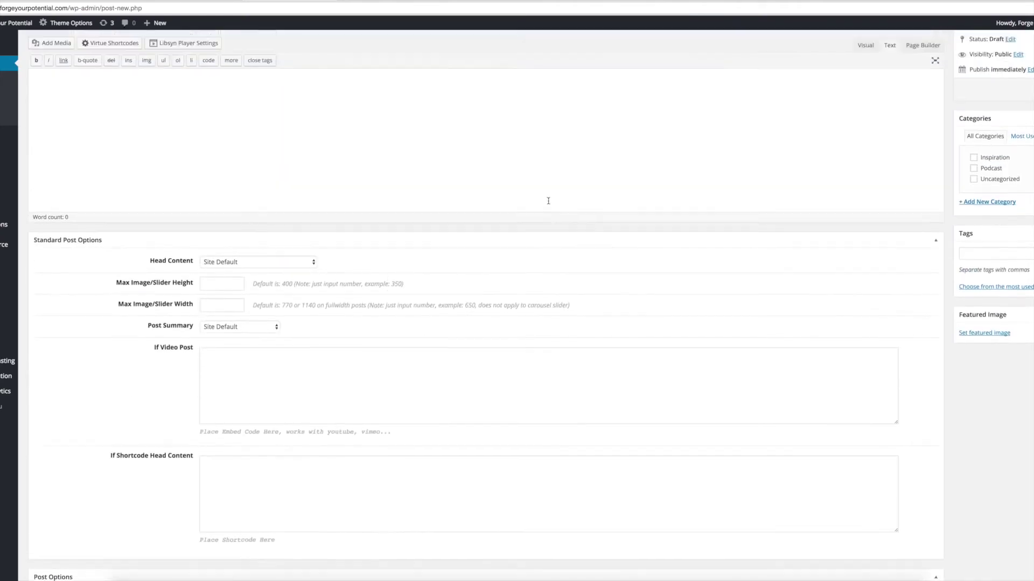
scroll(554, 205, "up", 1)
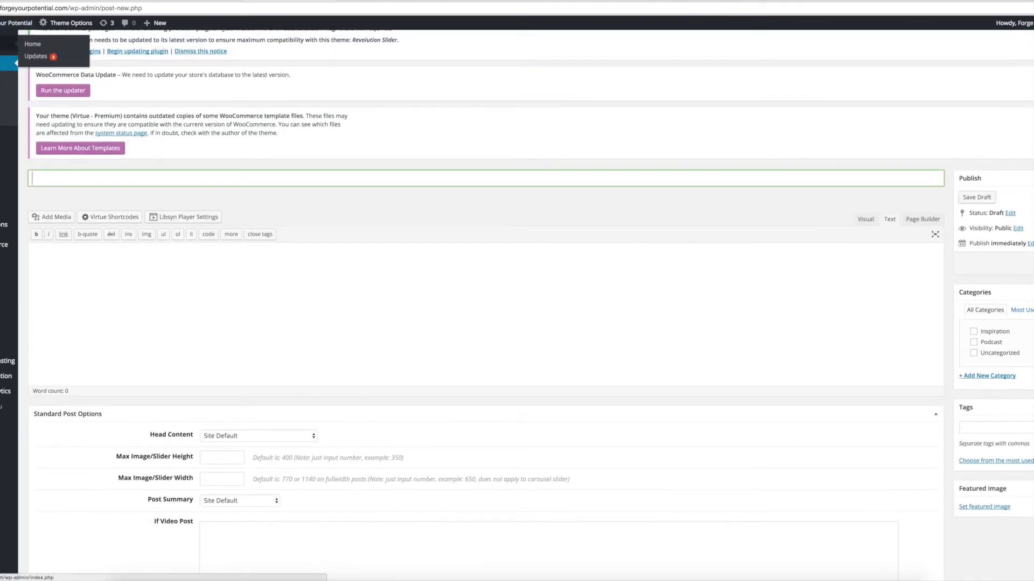
- Open the existing WordPress post "#45: Brussels | Rising From The Ashes" for editing
left_click(2, 63)
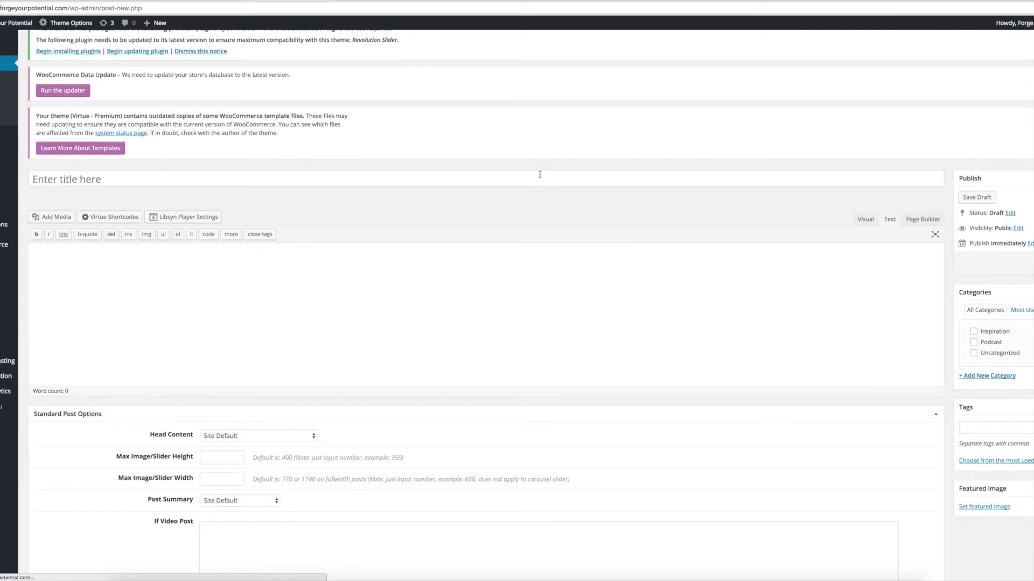
mouse_move(108, 262)
left_click(53, 271)
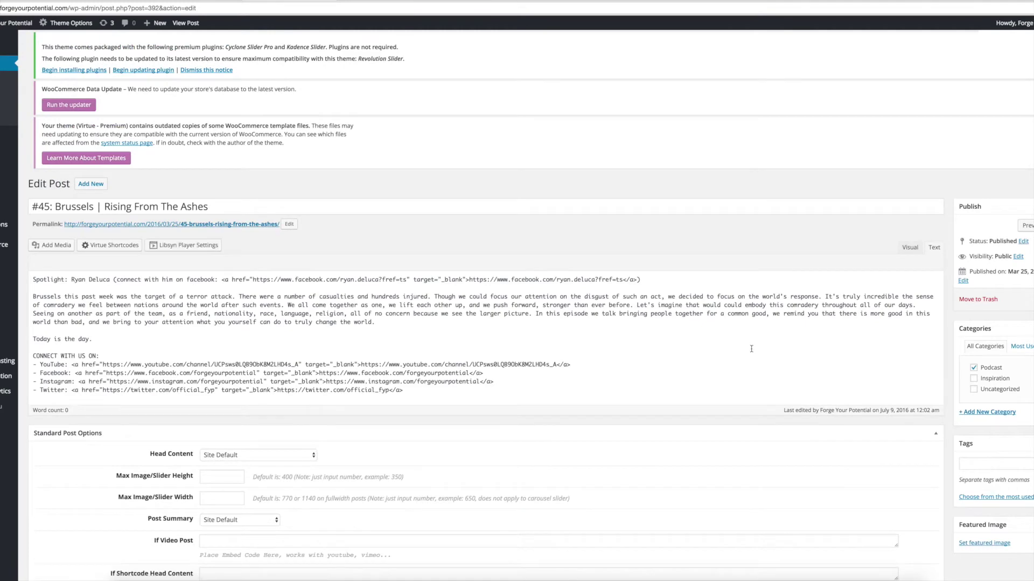
- Review the post's HTML body and open the published "#45: Brussels | Rising From The Ashes" post from the Podcast page for comparison
scroll(737, 342, "down", 2)
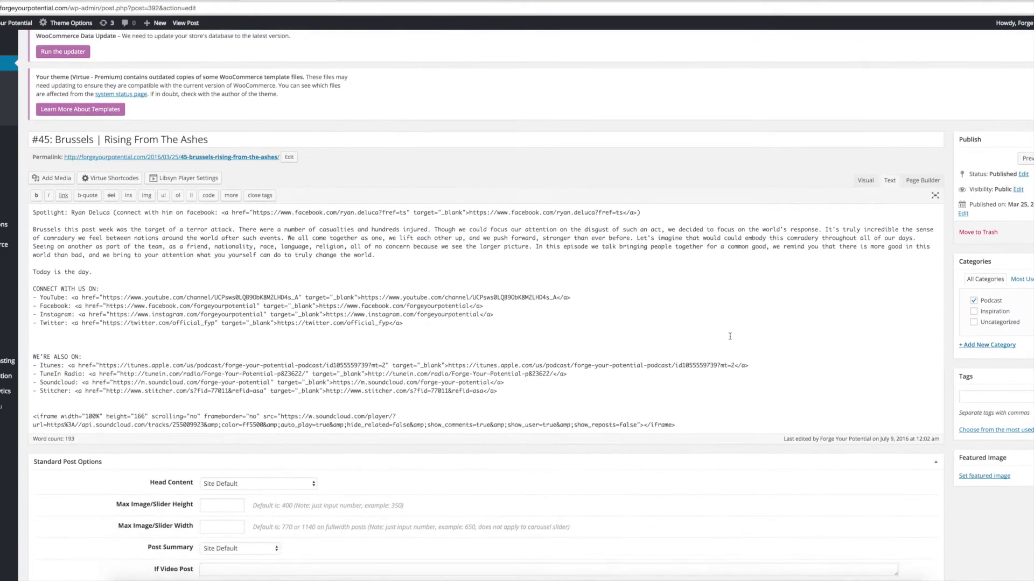
scroll(729, 336, "down", 2)
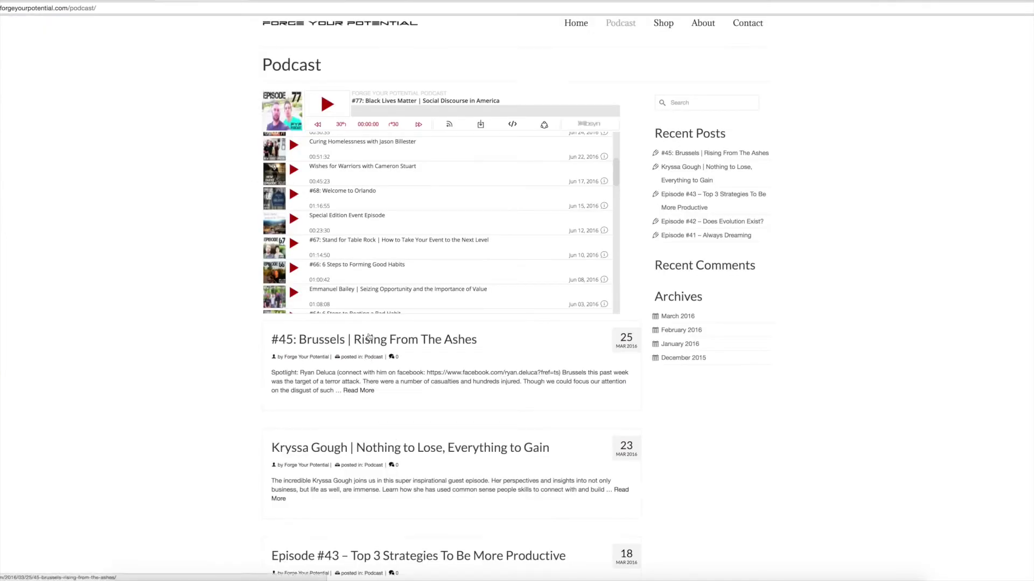
left_click(370, 344)
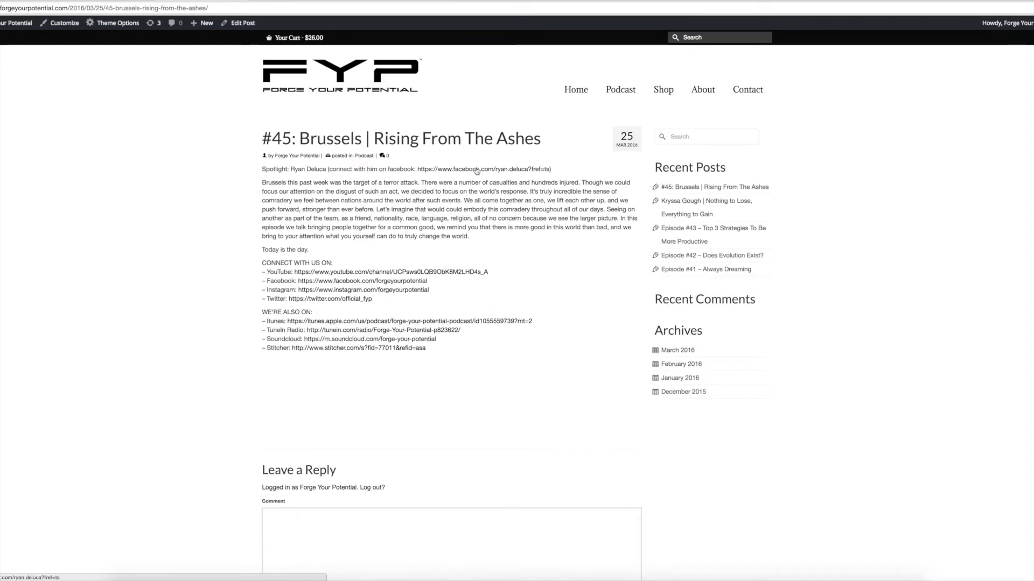
left_click(352, 367)
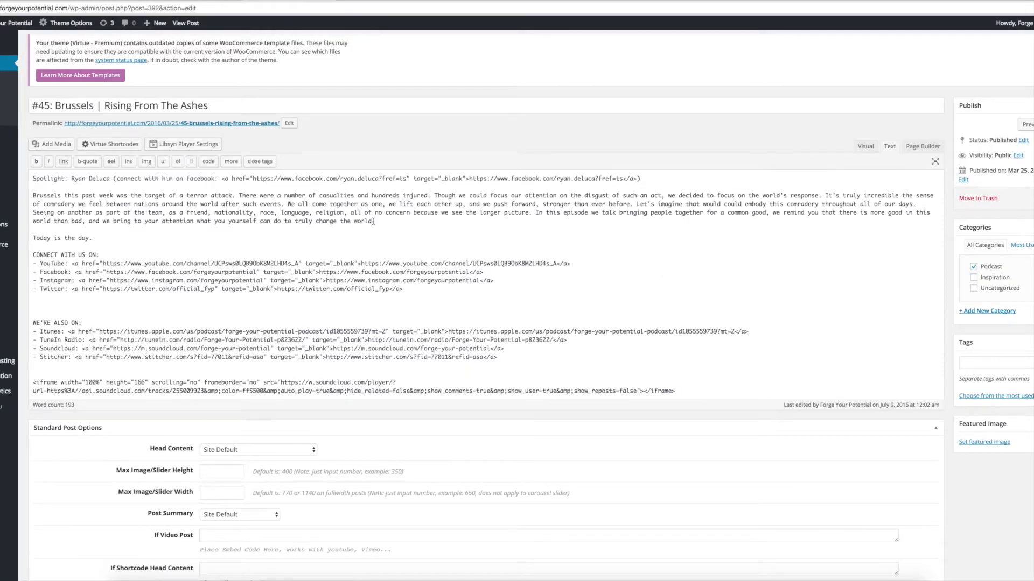
- Try linking the words "change the world" in the post body to google.com, and dismiss the link dialog
left_click_drag(371, 222, 320, 222)
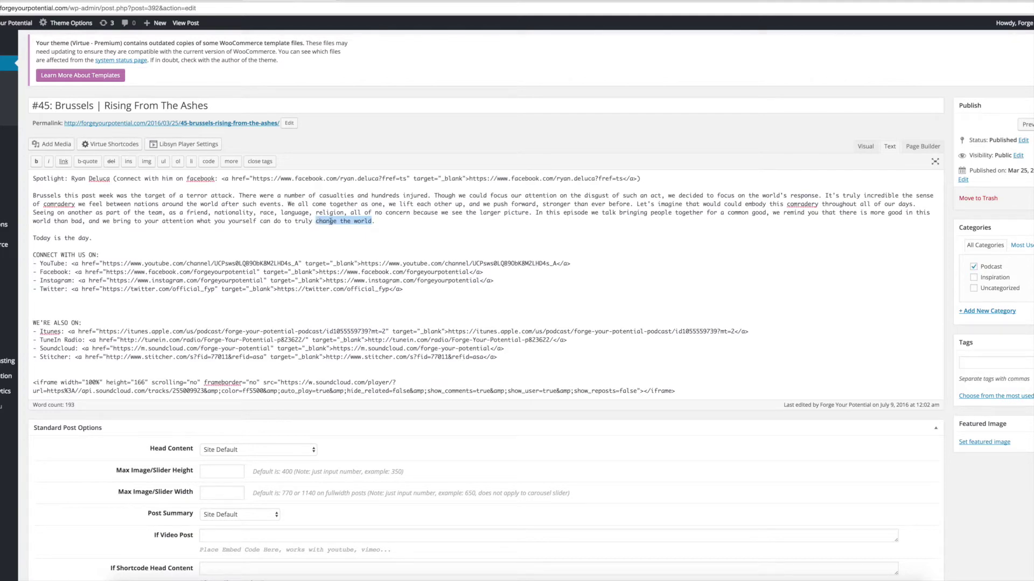
left_click(63, 161)
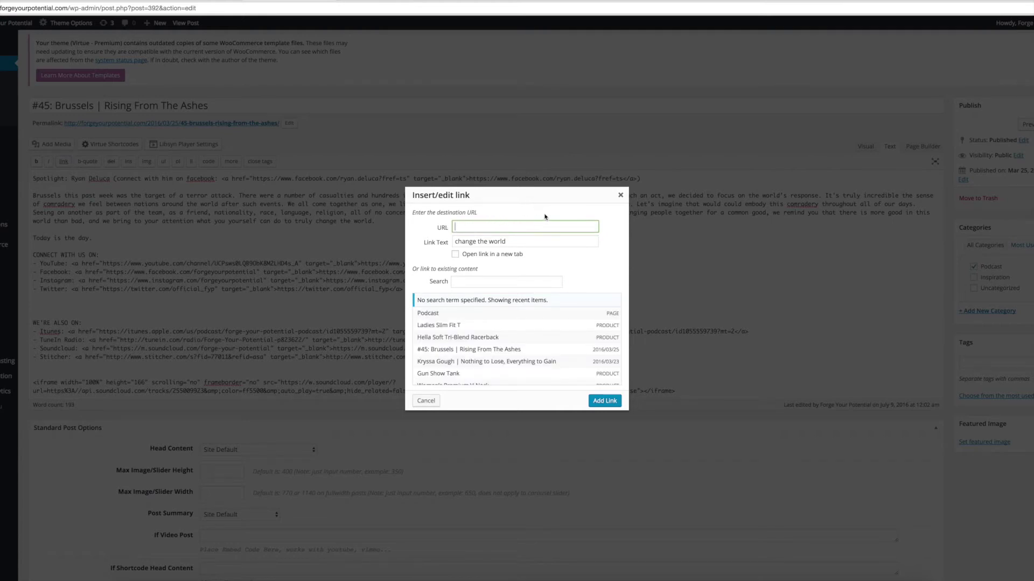
type("google.com")
left_click(620, 195)
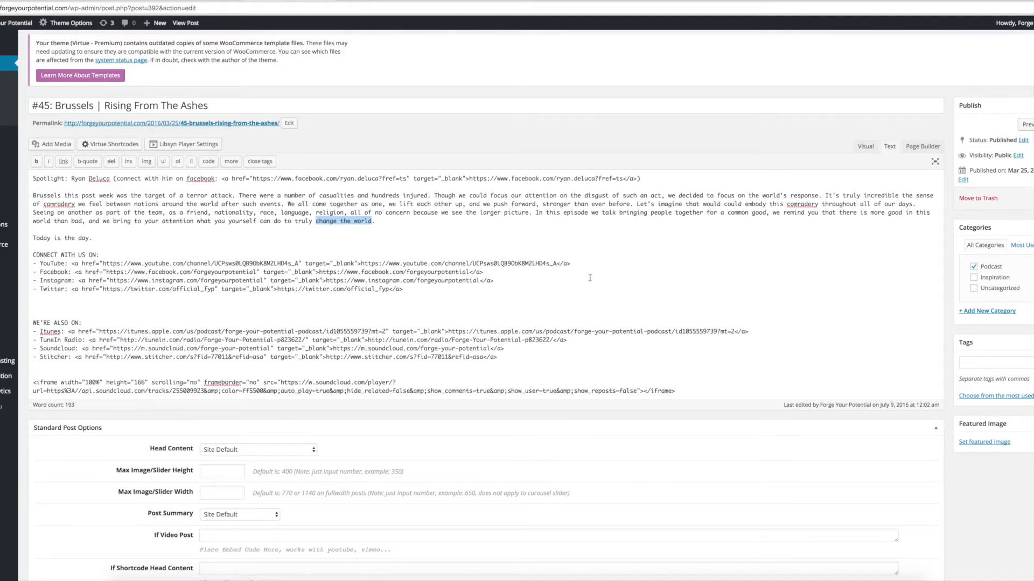
- Examine the SoundCloud iframe embed code at the end of the post body and compare it with the player on the published post
scroll(840, 307, "down", 3)
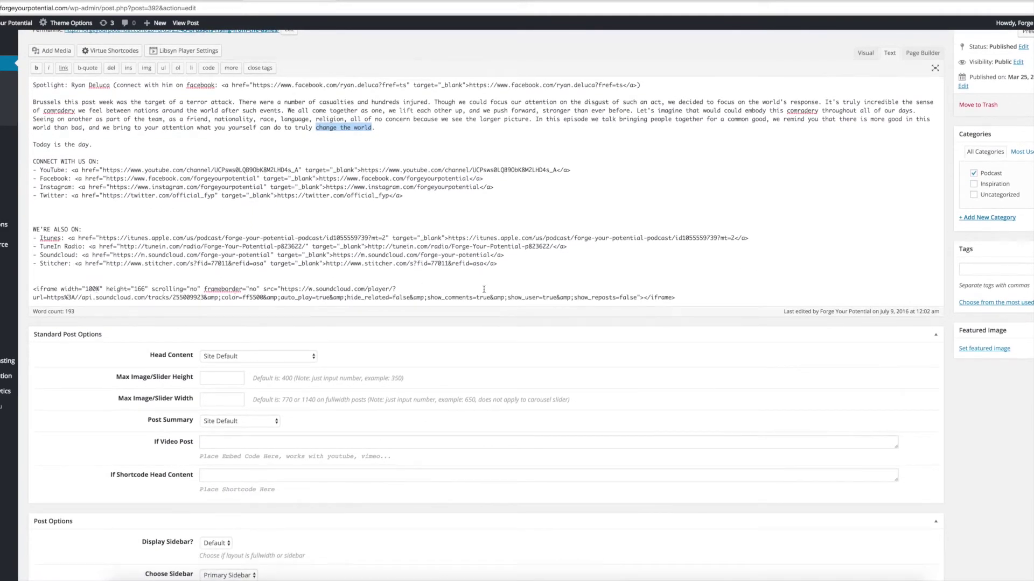
left_click_drag(689, 297, 90, 276)
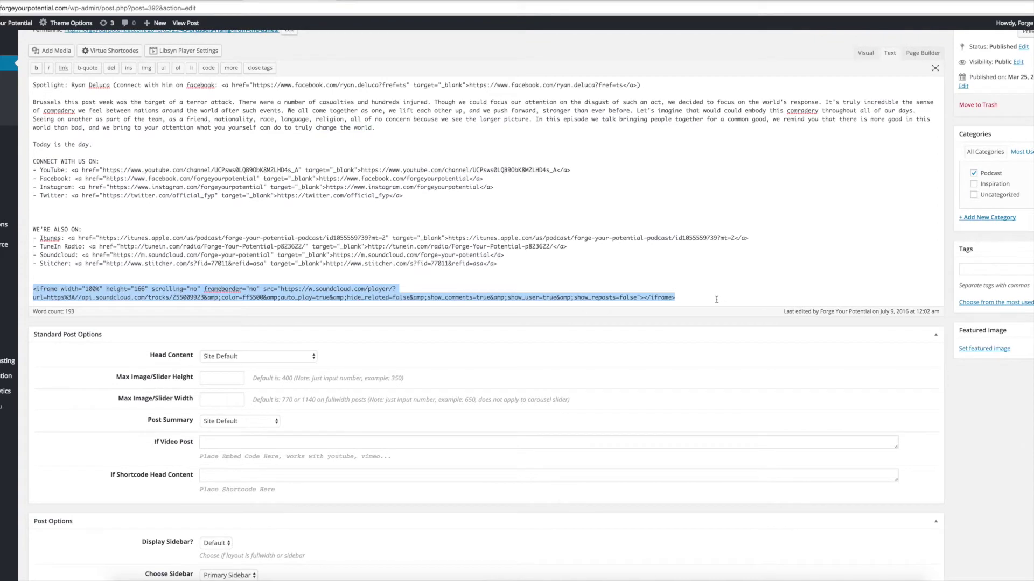
left_click(205, 1)
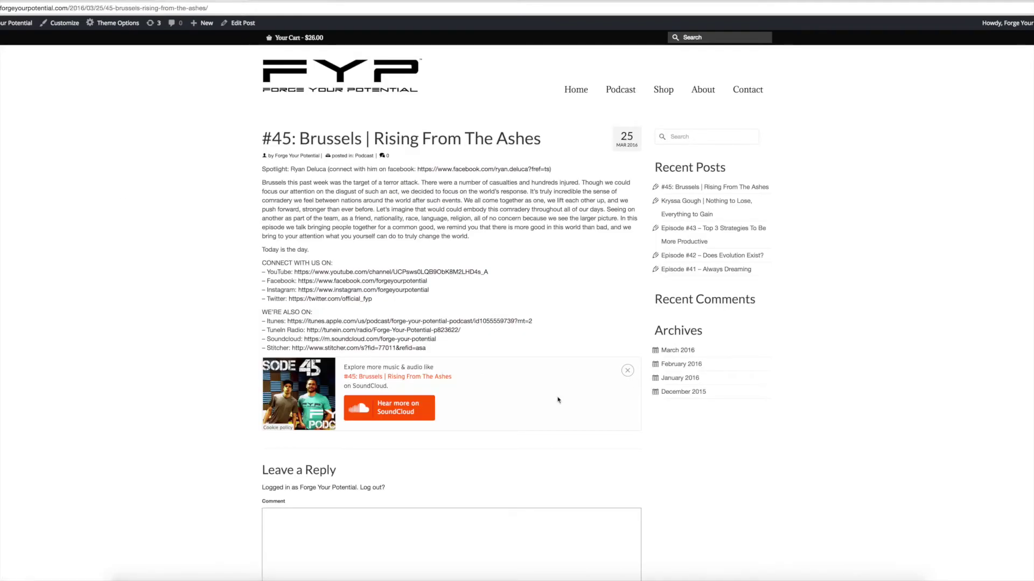
left_click(628, 371)
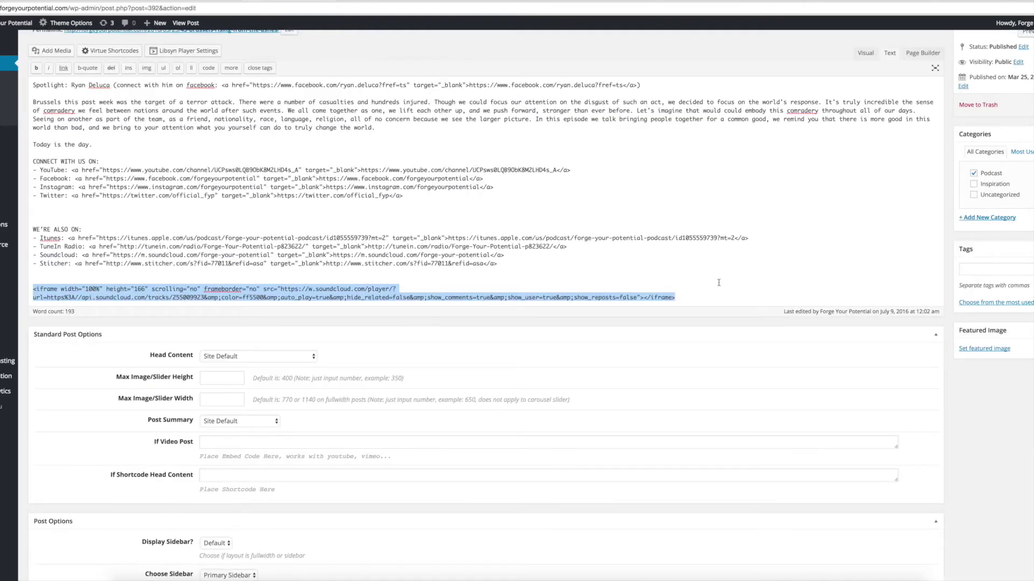
left_click(710, 289)
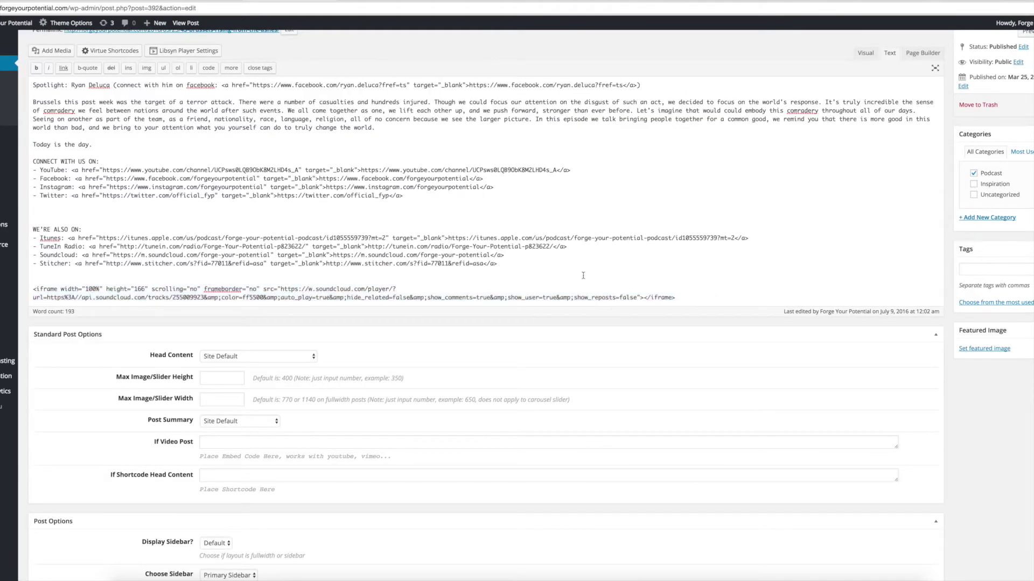
left_click(212, 2)
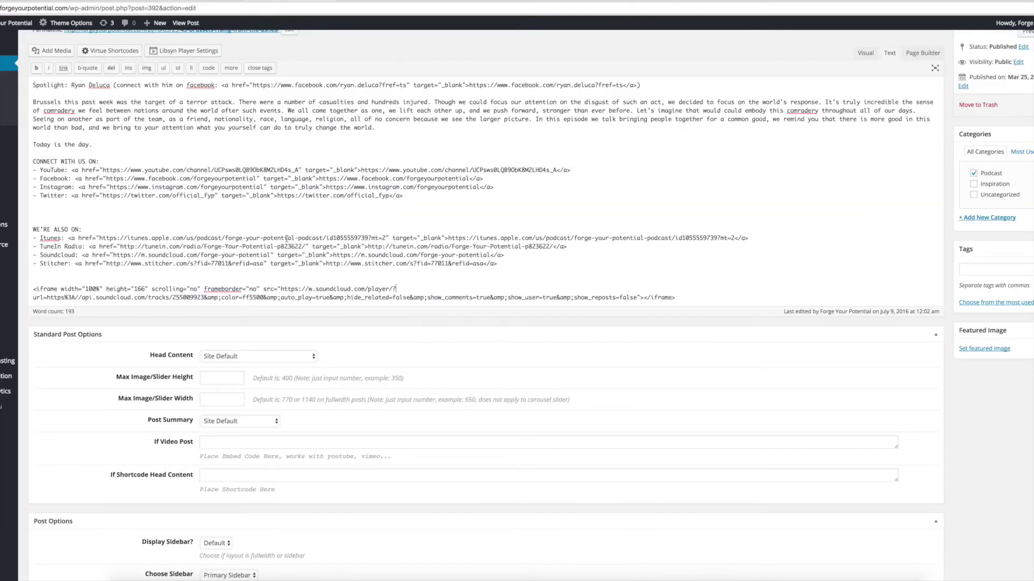
- Select the SoundCloud iframe code in the post body, and open the embed option in the published player's share options
left_click_drag(675, 297, 82, 288)
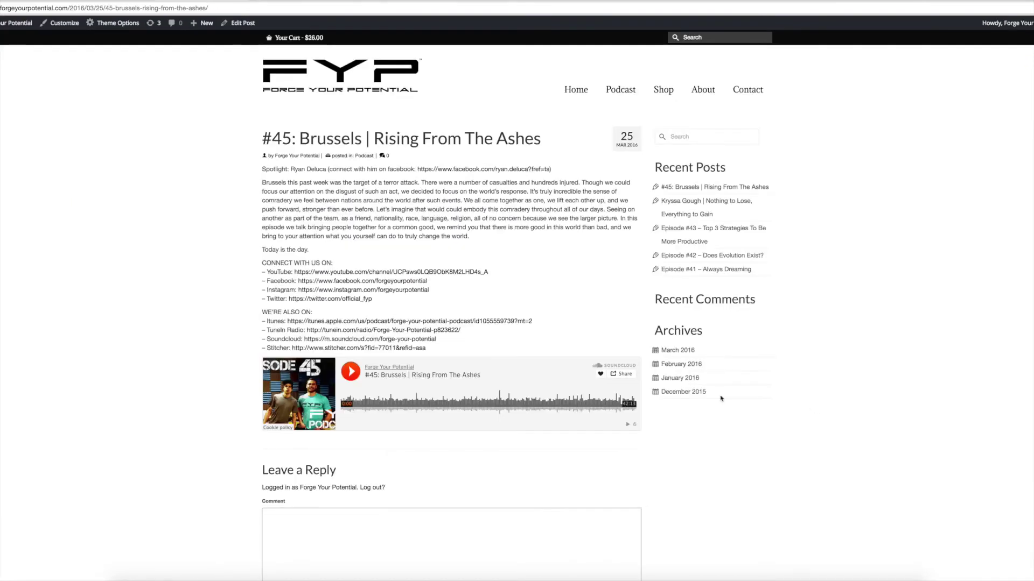
left_click(621, 375)
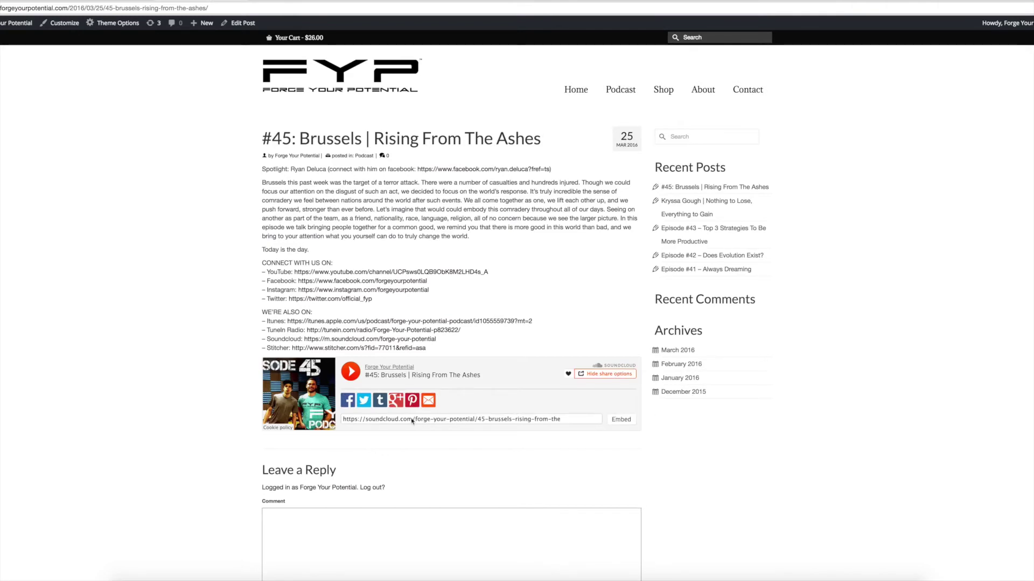
left_click(625, 422)
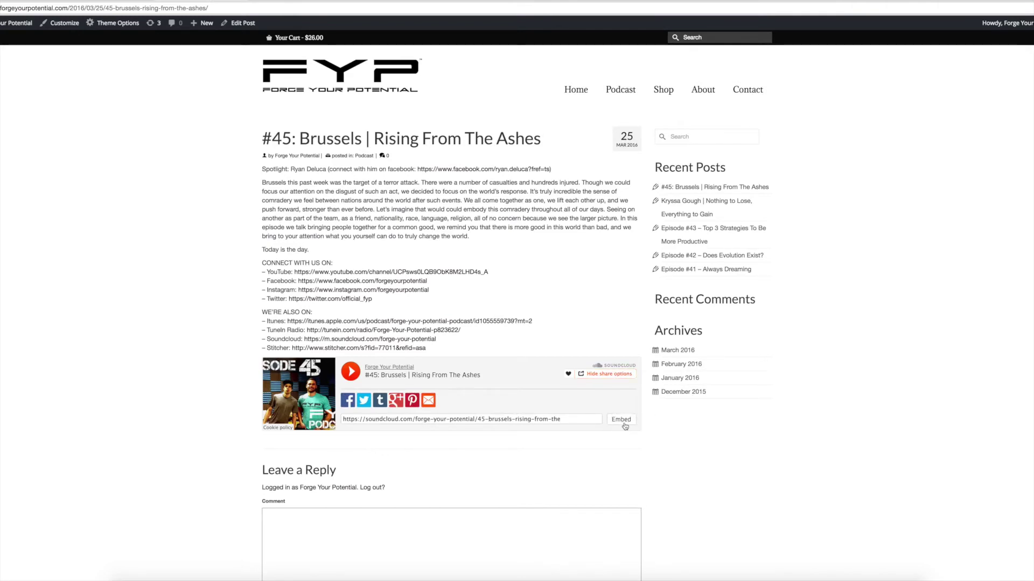
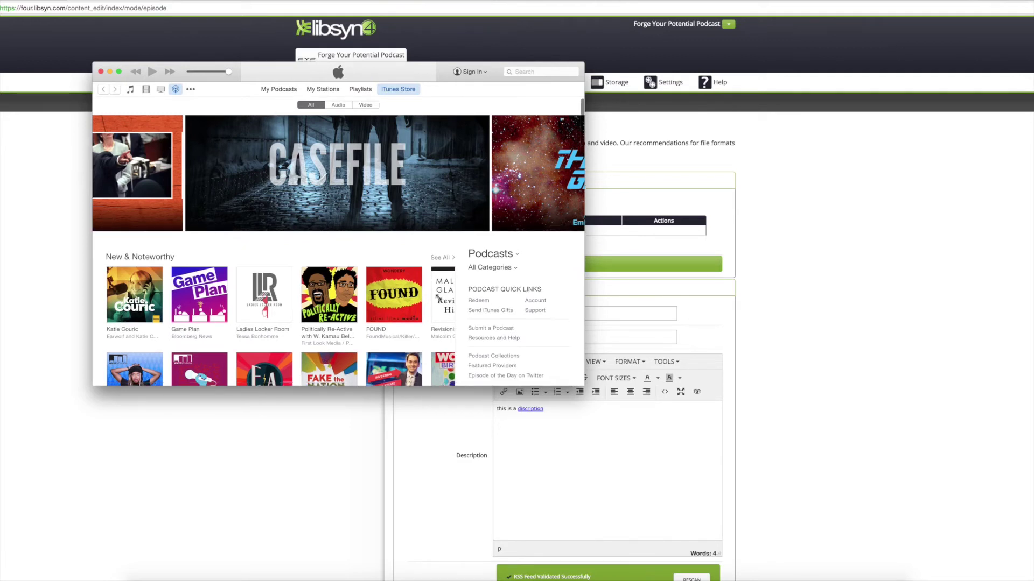
- Open Submit a Podcast from the podcast quick links in the iTunes Store
scroll(444, 304, "down", 3)
scroll(443, 323, "down", 2)
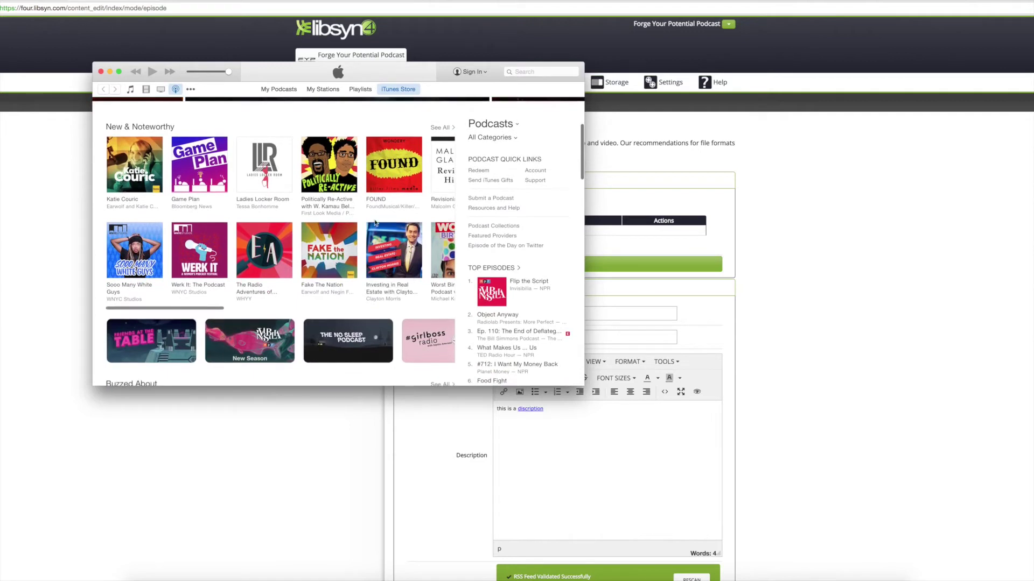
left_click(491, 199)
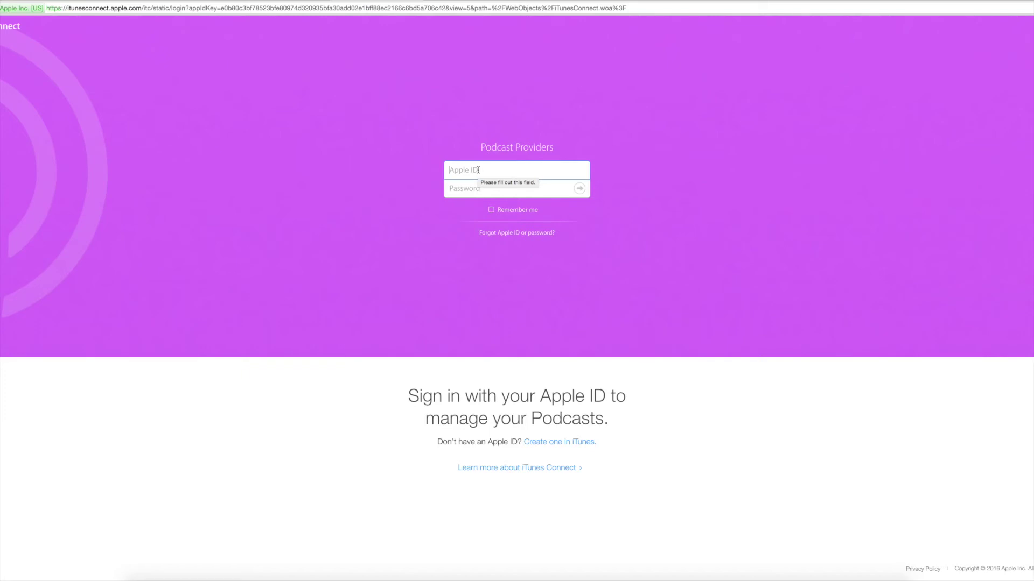
- Switch back to Libsyn, leave the new-content form without saving, open Destinations and select the Libsyn Classic Feed URL
left_click(103, 1)
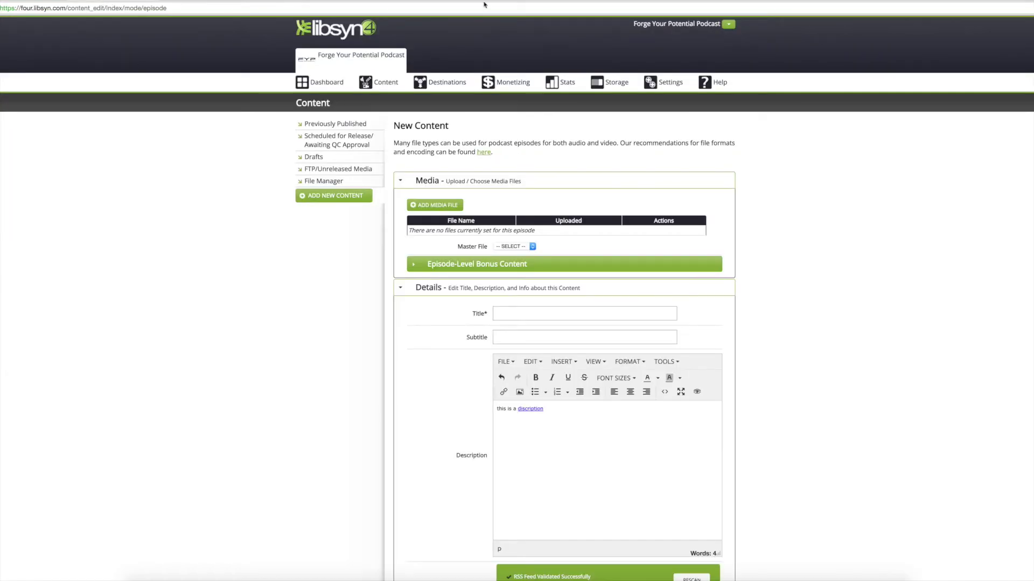
mouse_move(444, 86)
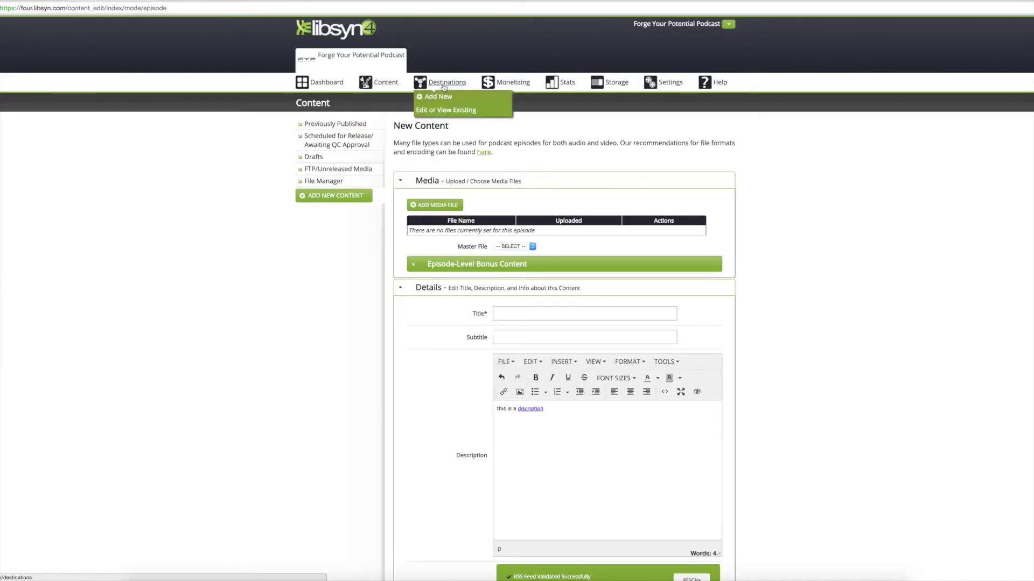
mouse_move(495, 88)
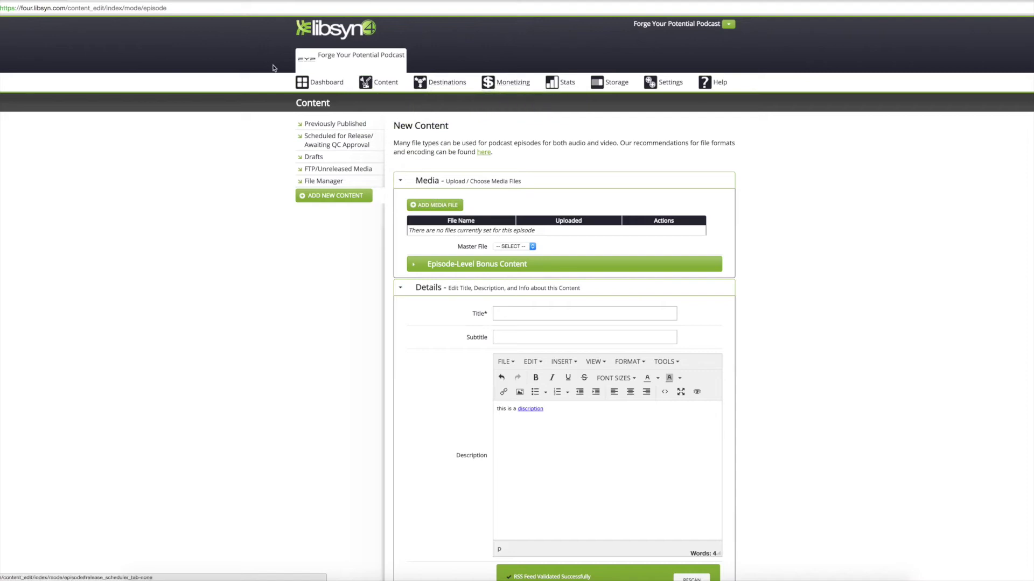
mouse_move(384, 91)
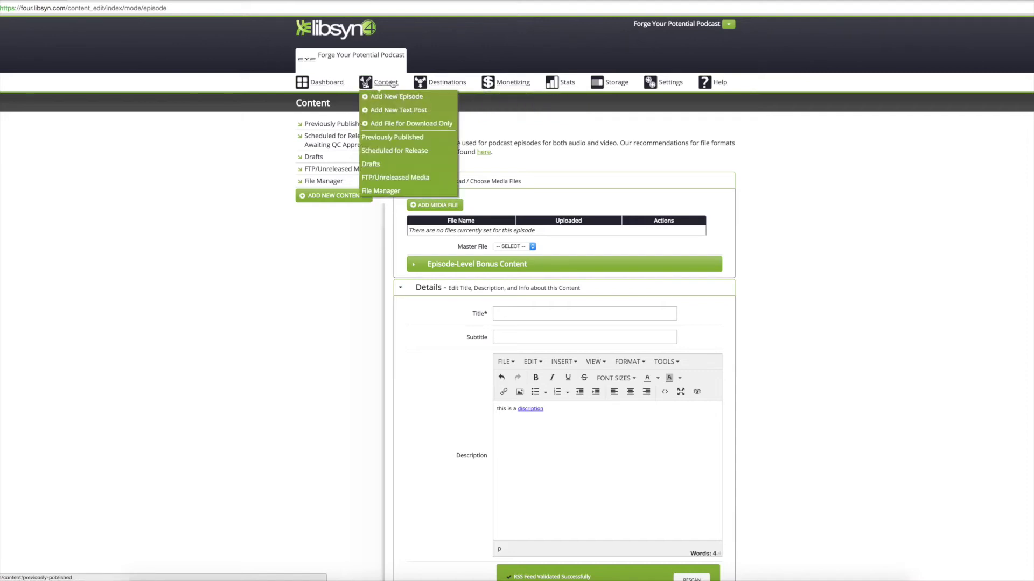
left_click(453, 85)
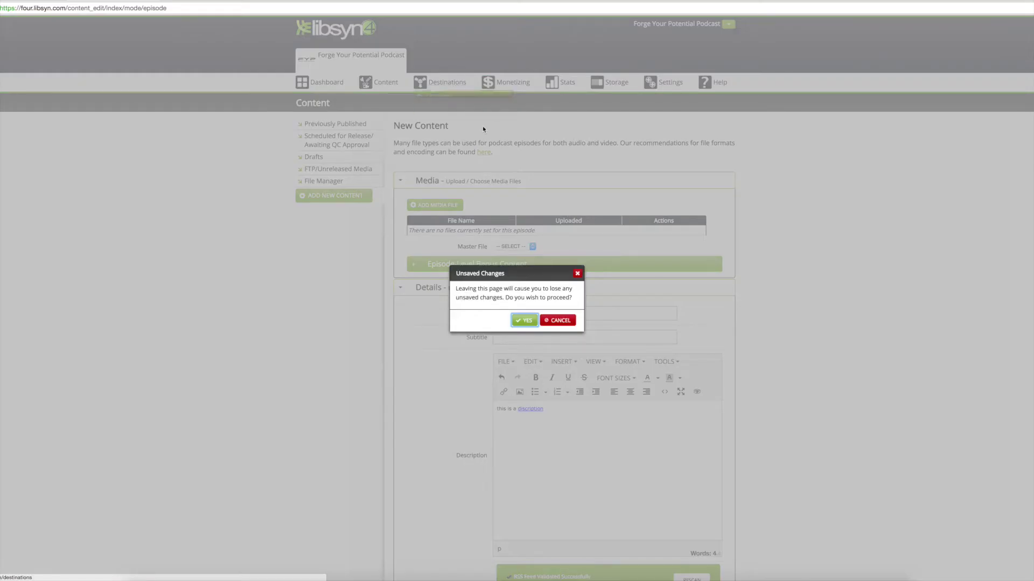
left_click(527, 321)
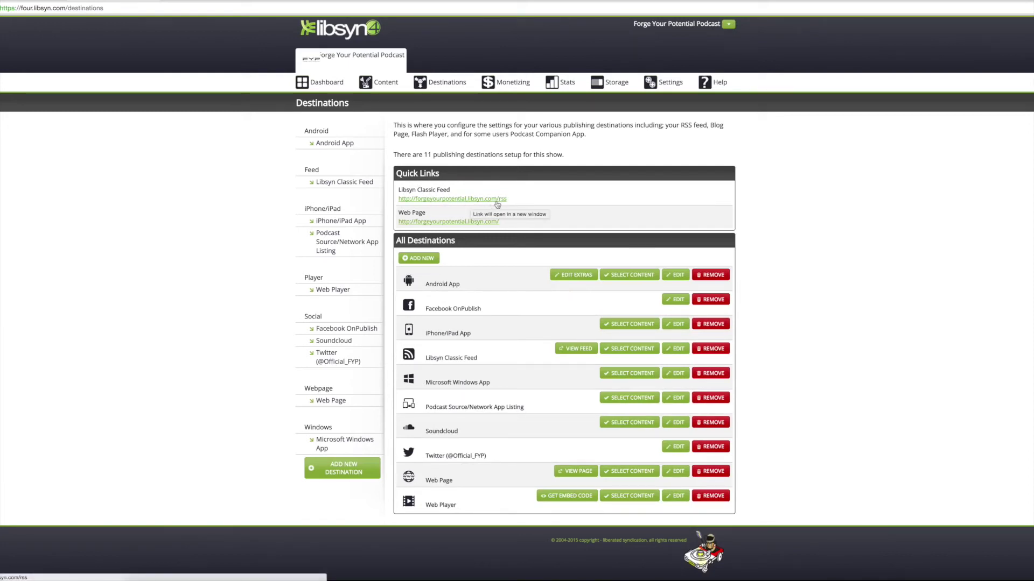
left_click_drag(507, 199, 396, 200)
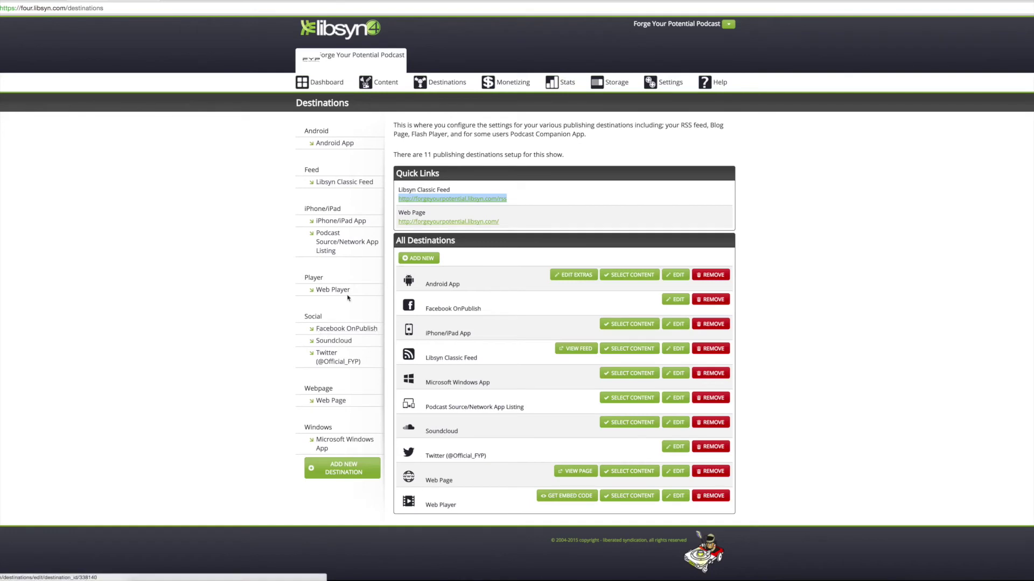
- Open the Libsyn Classic Feed destination settings and examine the available iTunes category choices for Category 2
left_click(352, 183)
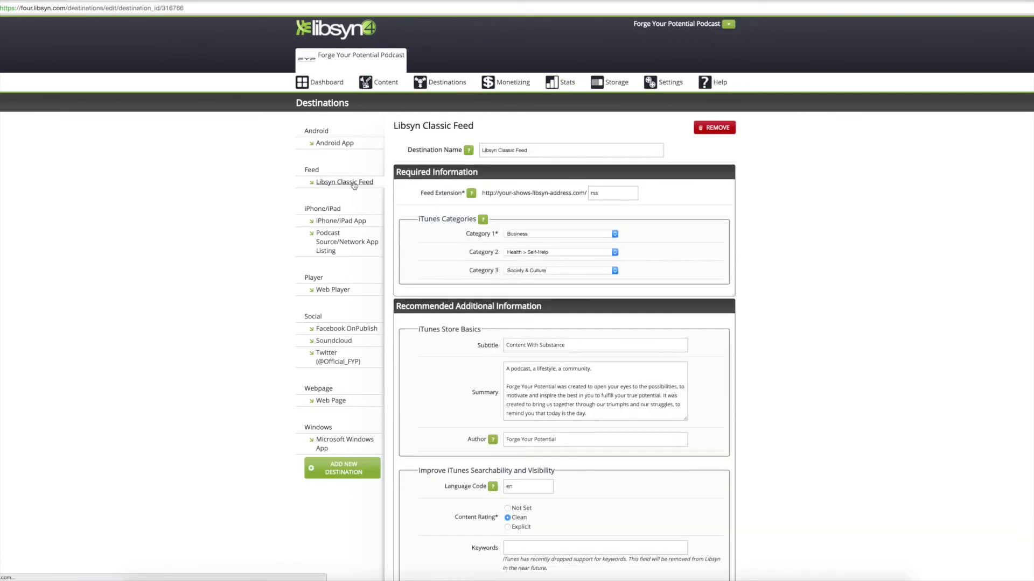
scroll(772, 273, "down", 3)
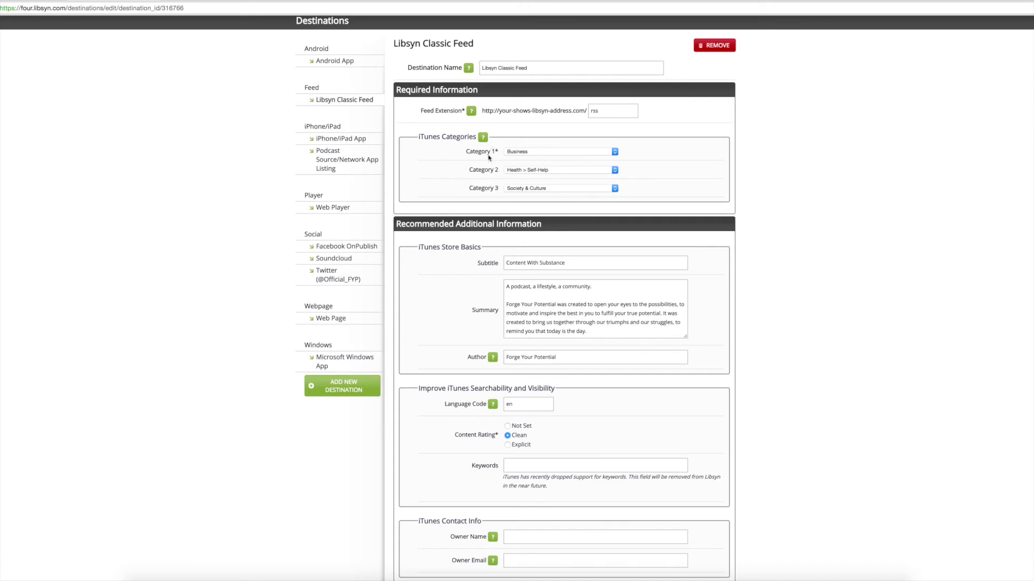
left_click(612, 171)
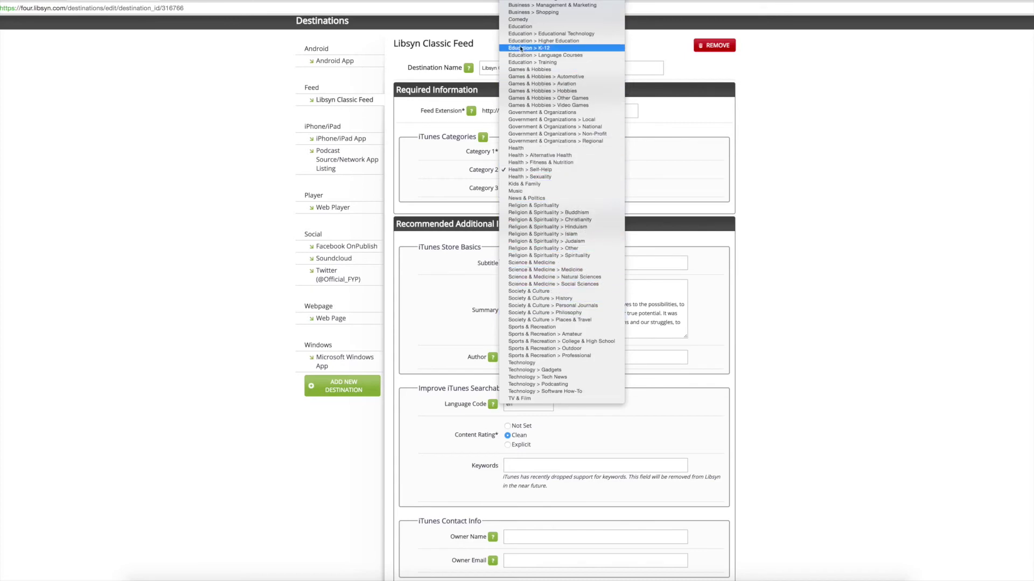
left_click(757, 159)
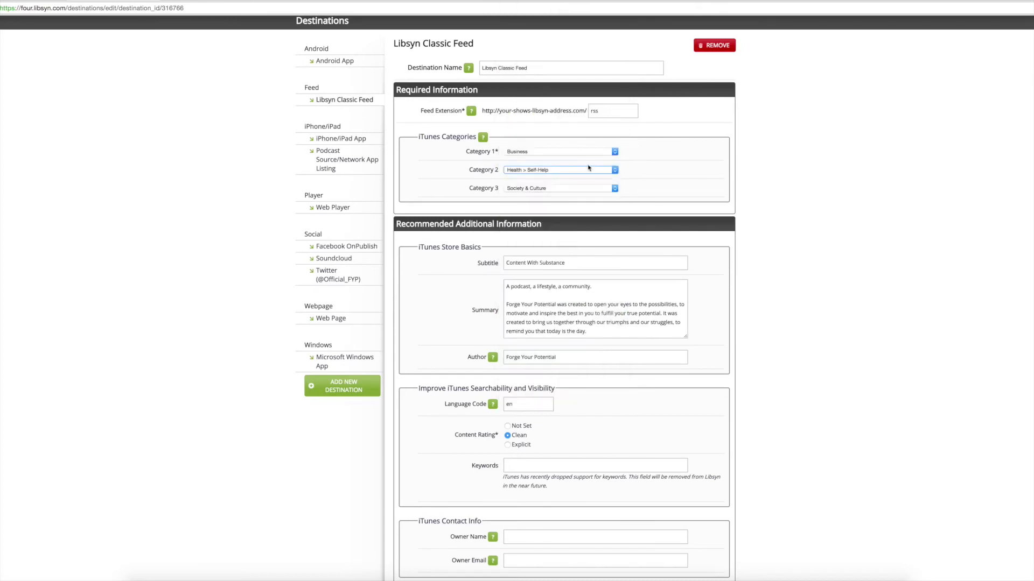
left_click(656, 176)
- Review the feed's iTunes subtitle, full summary, author, language, content rating, contact info and episode settings
scroll(783, 188, "down", 2)
scroll(785, 188, "down", 5)
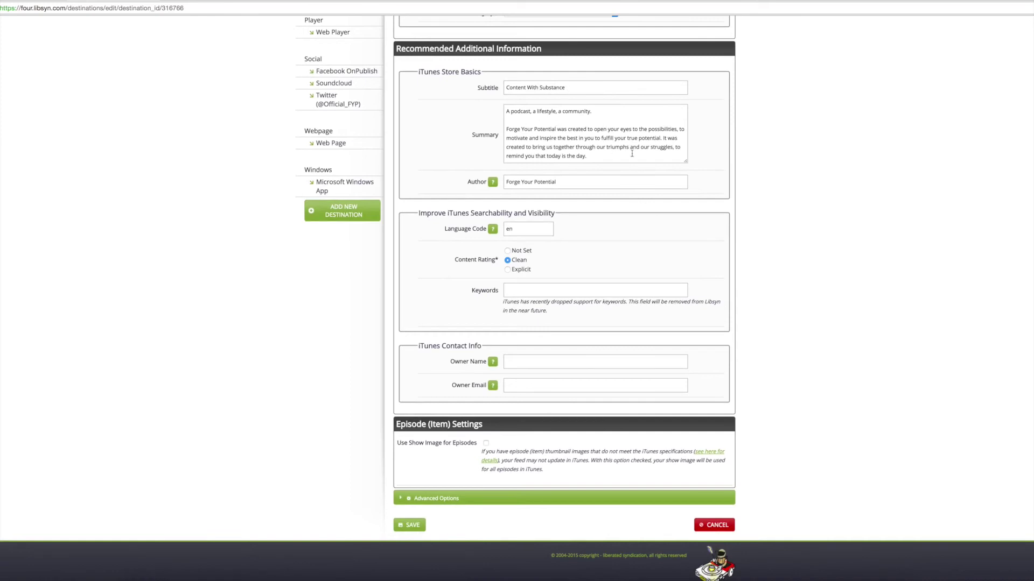
scroll(608, 129, "up", 2)
scroll(573, 122, "down", 5)
scroll(592, 125, "down", 1)
scroll(539, 129, "down", 5)
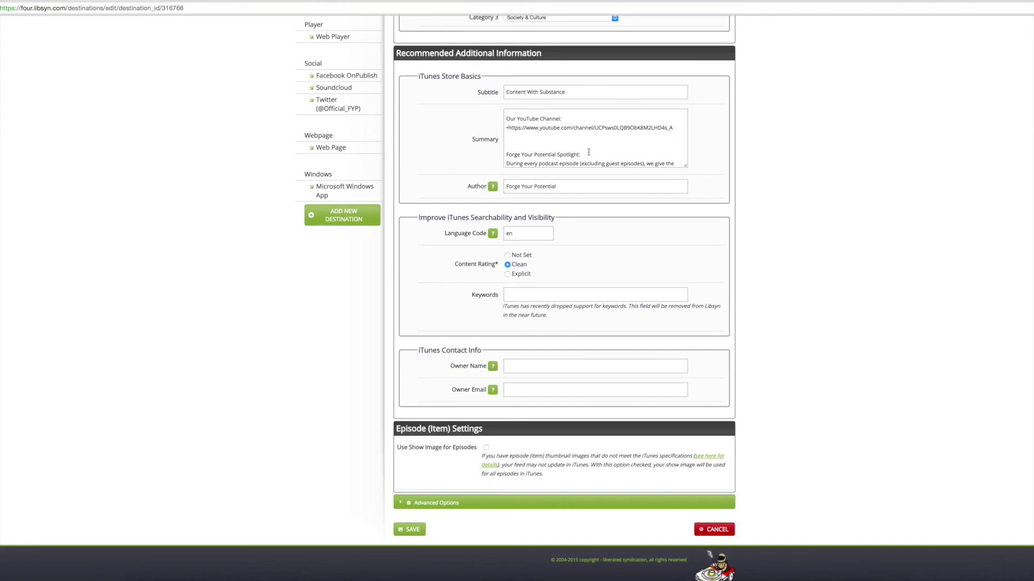
scroll(587, 150, "down", 5)
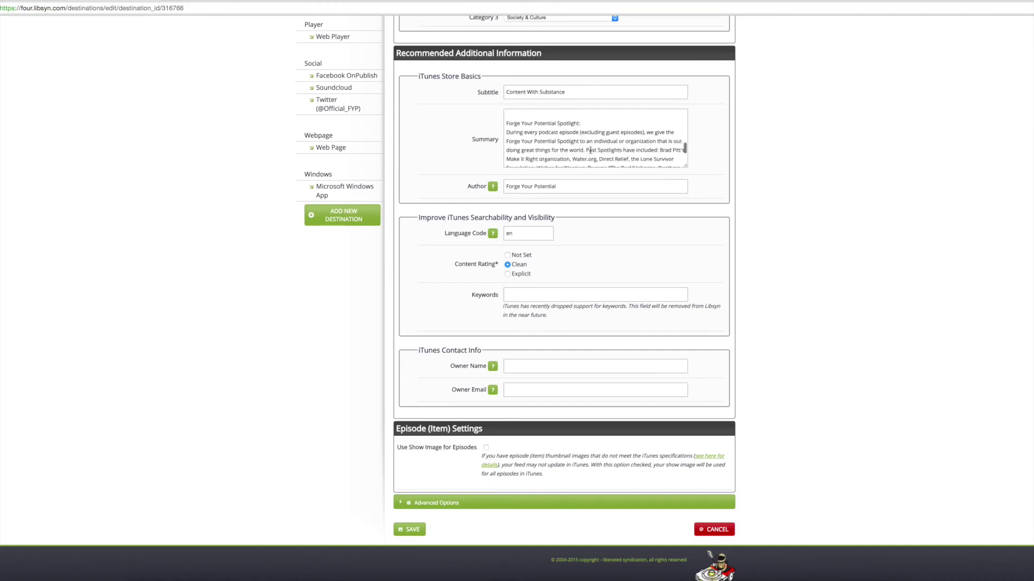
scroll(590, 151, "down", 2)
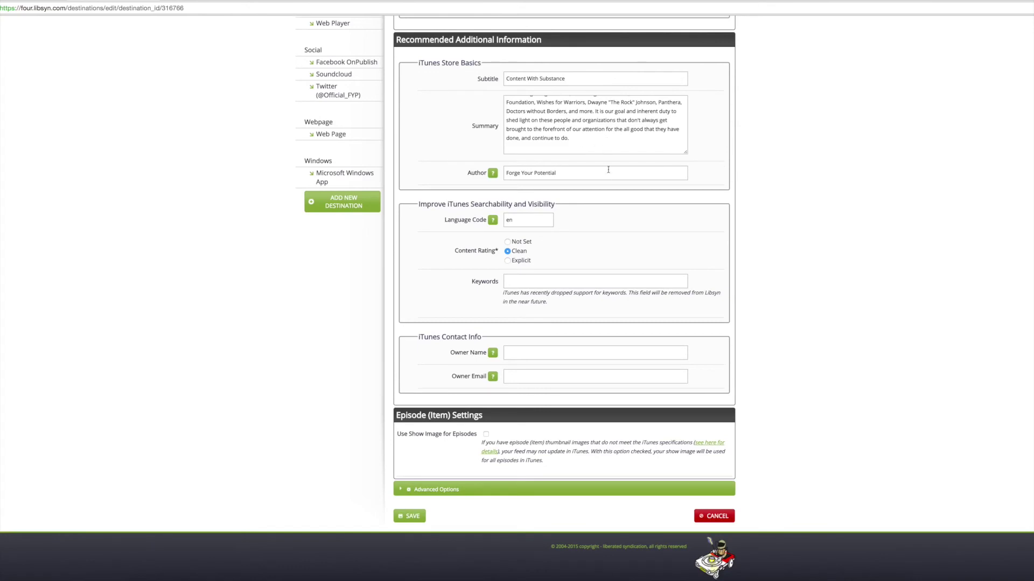
scroll(764, 234, "down", 1)
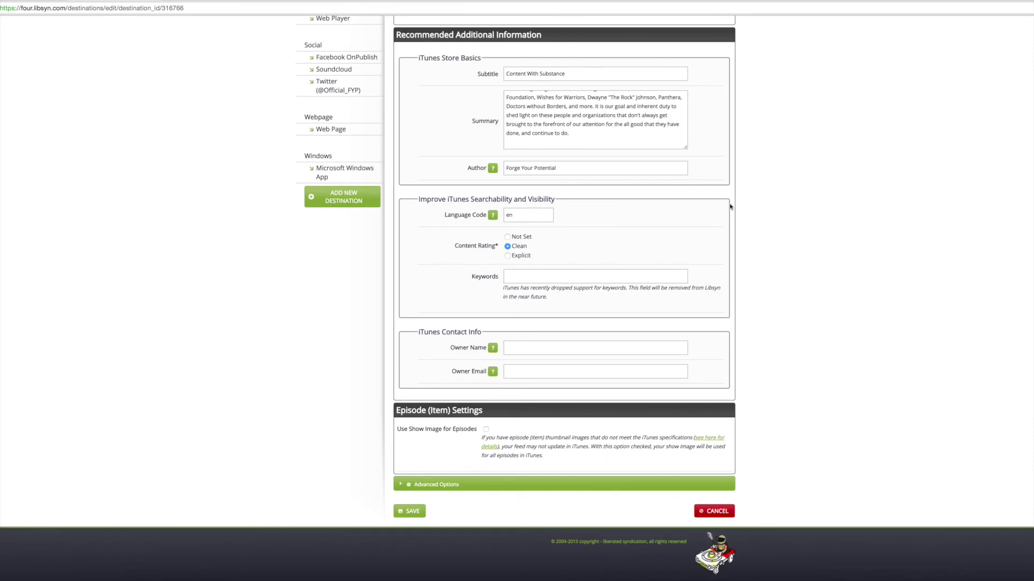
scroll(734, 256, "up", 3)
scroll(732, 264, "up", 3)
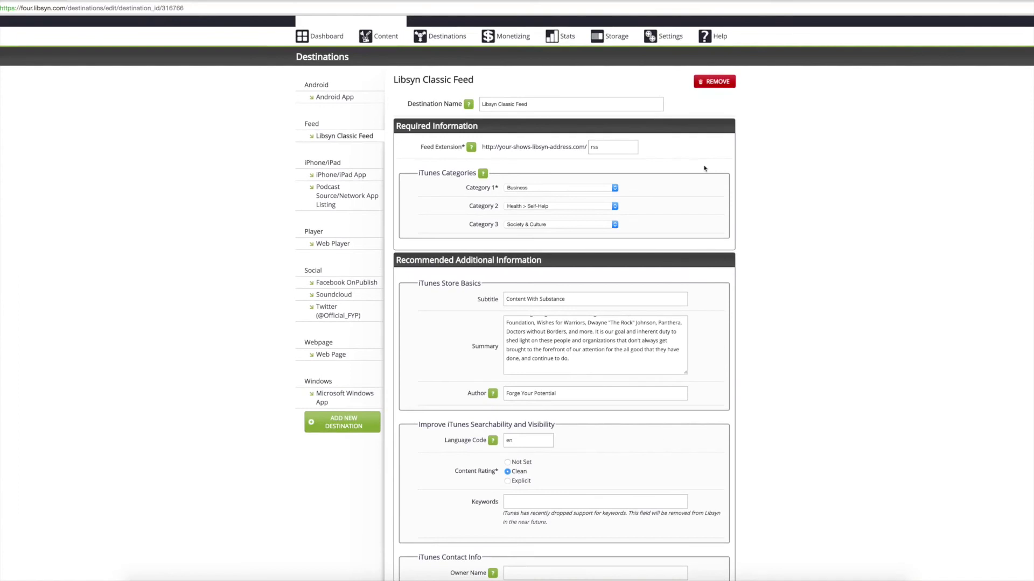
mouse_move(665, 40)
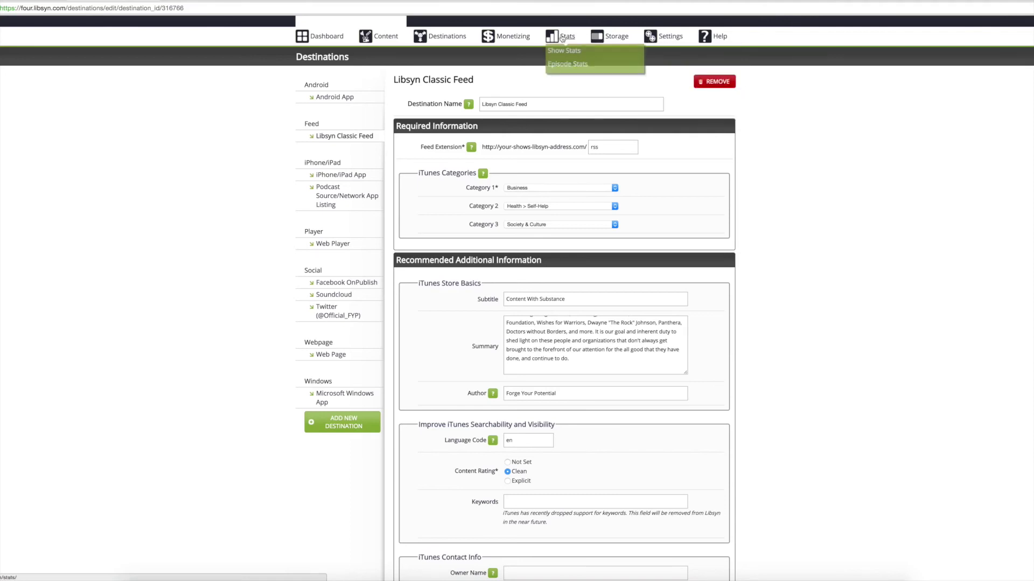
mouse_move(489, 39)
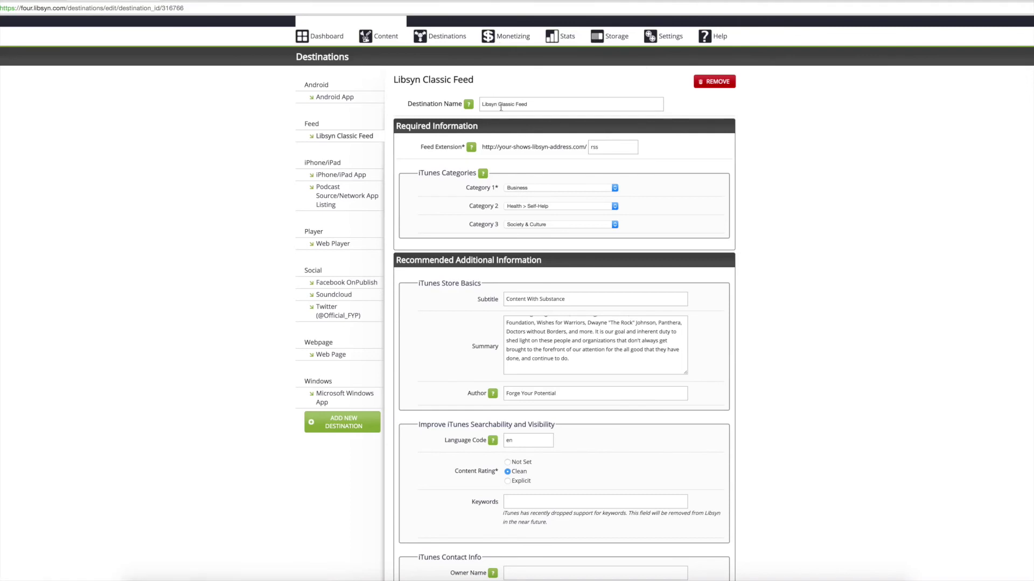